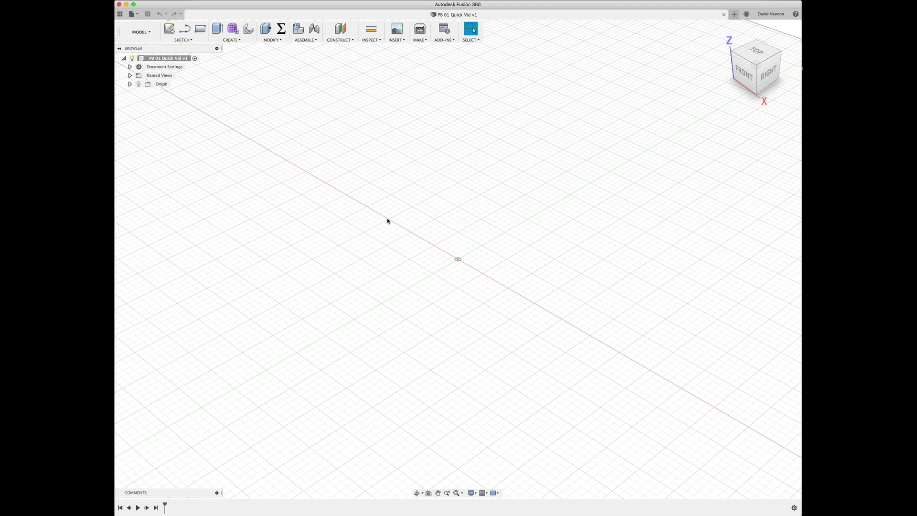
On the XY plane, sketch a Ø0.625 in circle centred on the origin
{"action": "left_click", "coordinate": [169, 29]}
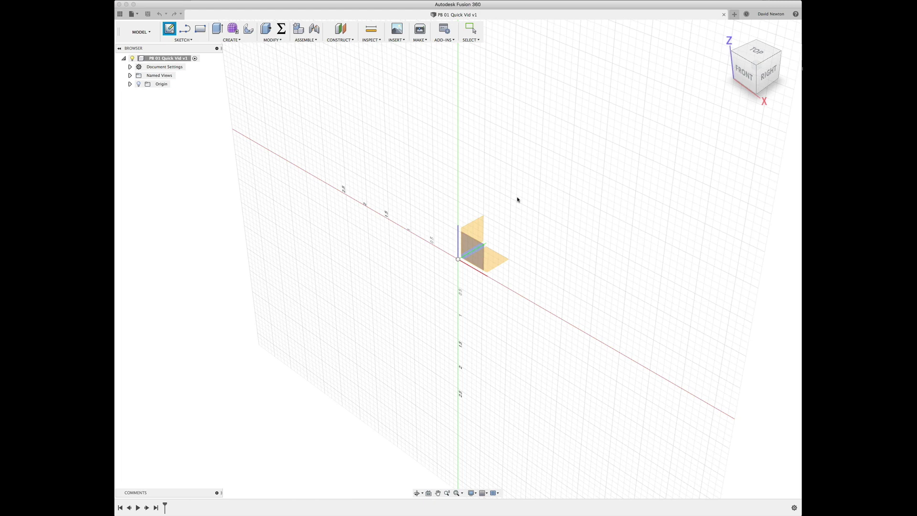
{"action": "left_click", "coordinate": [501, 262]}
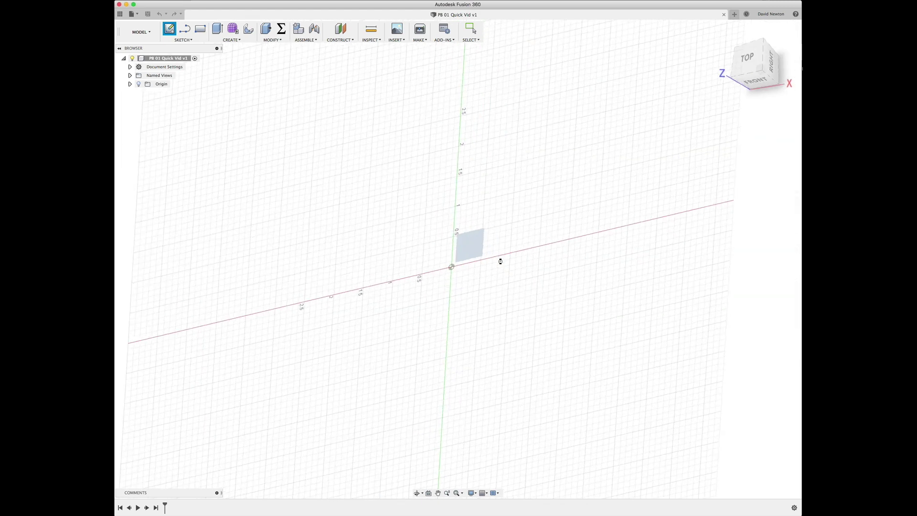
{"action": "key", "text": "c"}
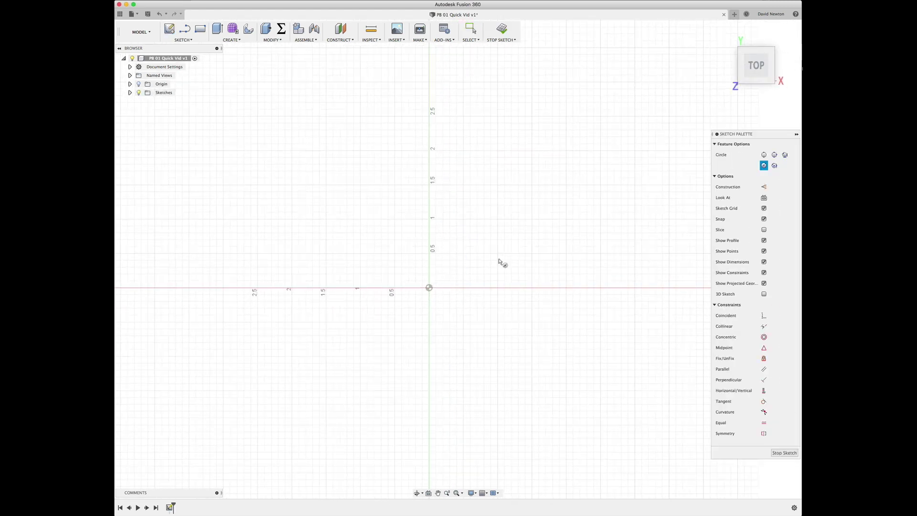
{"action": "left_click", "coordinate": [430, 288]}
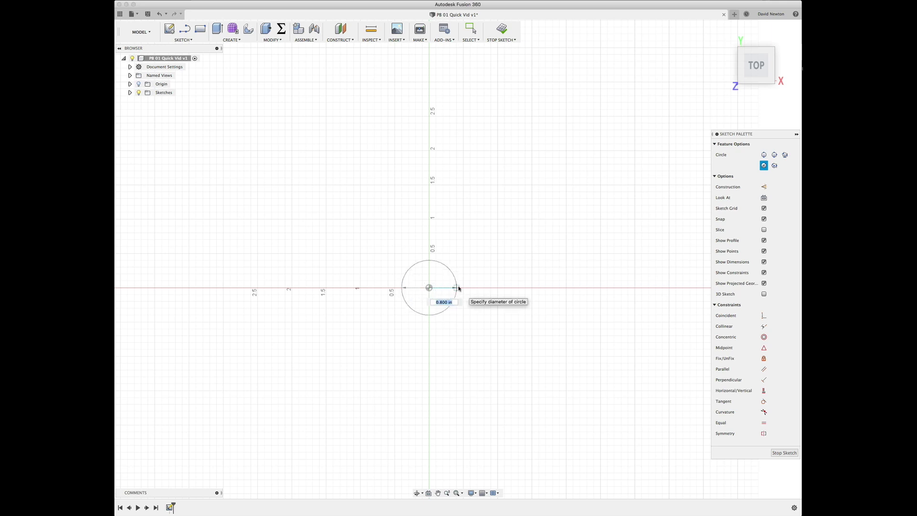
{"action": "type", "text": ".625"}
{"action": "key", "text": "Return"}
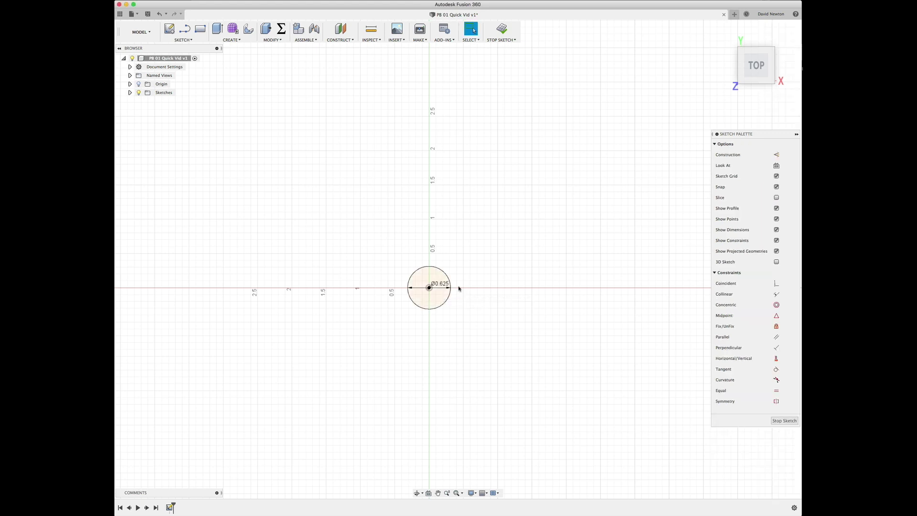
Offset the Ø0.625 circle outward by 1.5 mm to form the inner ring
{"action": "left_click", "coordinate": [450, 295]}
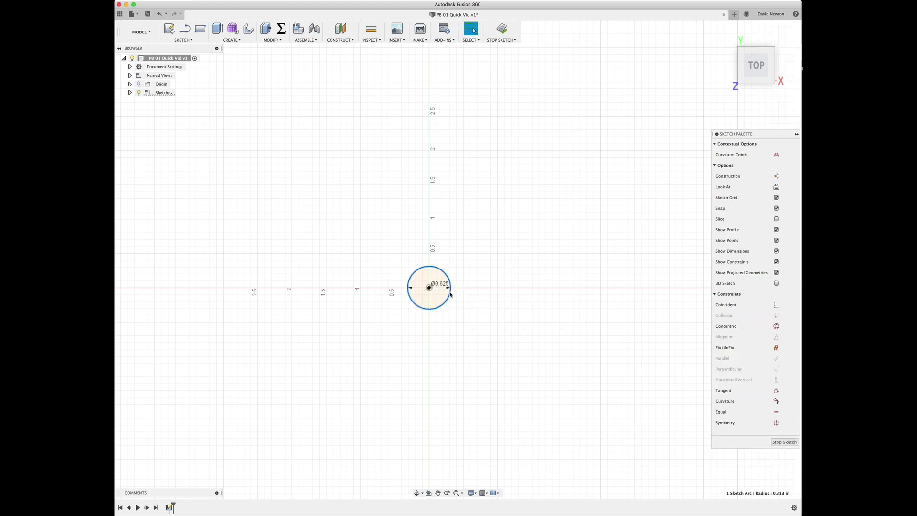
{"action": "key", "text": "o"}
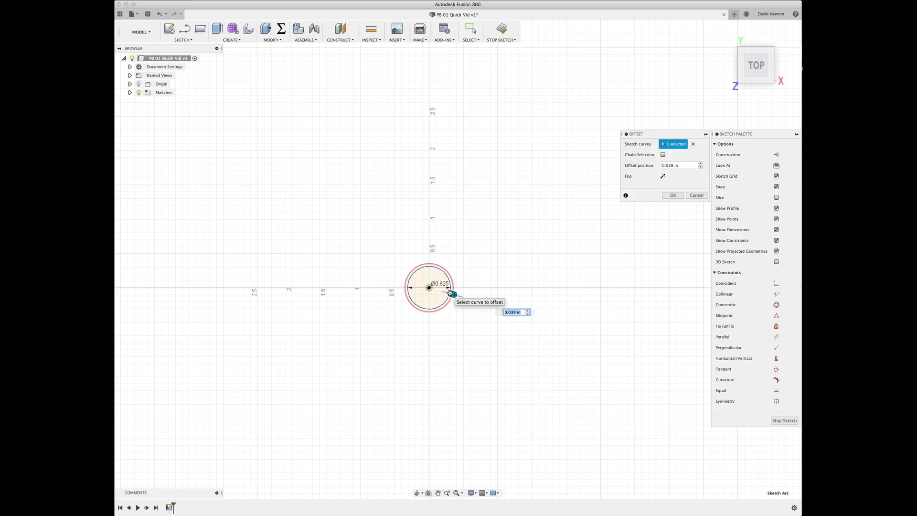
{"action": "type", "text": "1.5mm"}
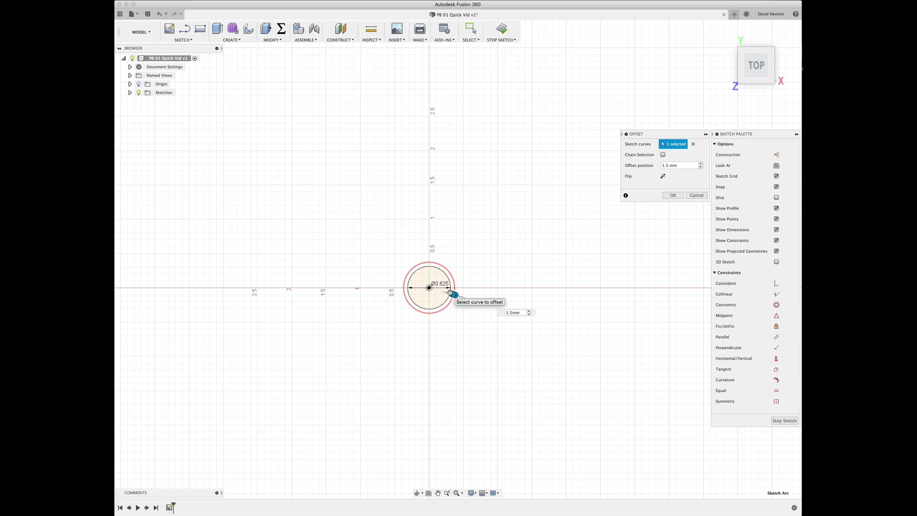
{"action": "key", "text": "Return"}
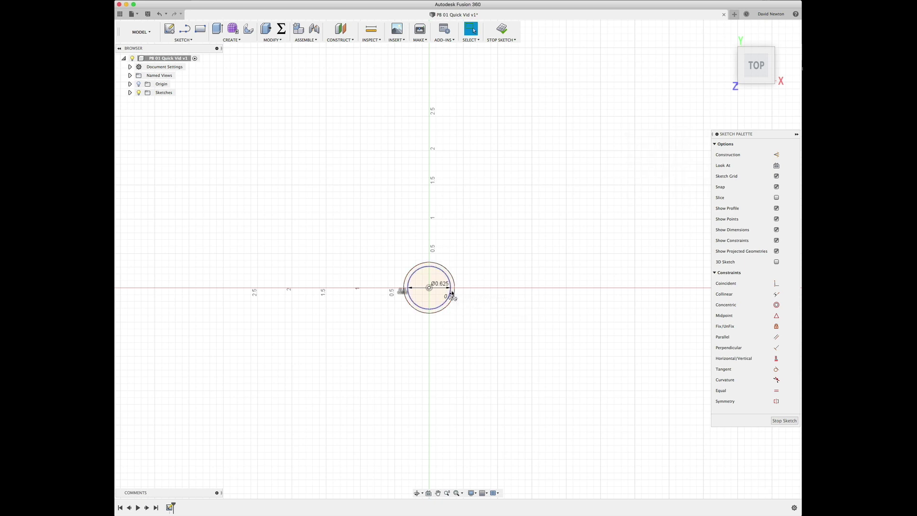
{"action": "scroll", "coordinate": [451, 295], "scroll_direction": "up", "scroll_amount": 3}
{"action": "scroll", "coordinate": [452, 292], "scroll_direction": "up", "scroll_amount": 3}
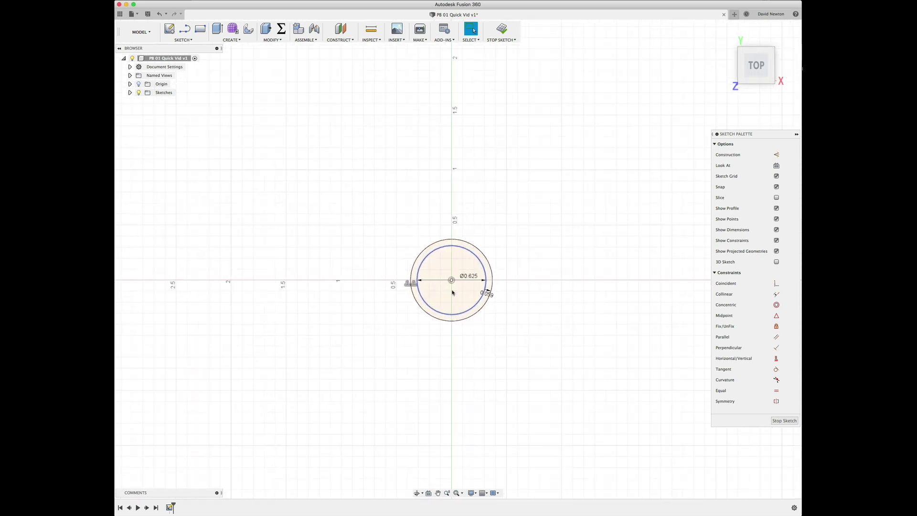
{"action": "scroll", "coordinate": [452, 292], "scroll_direction": "down", "scroll_amount": 3}
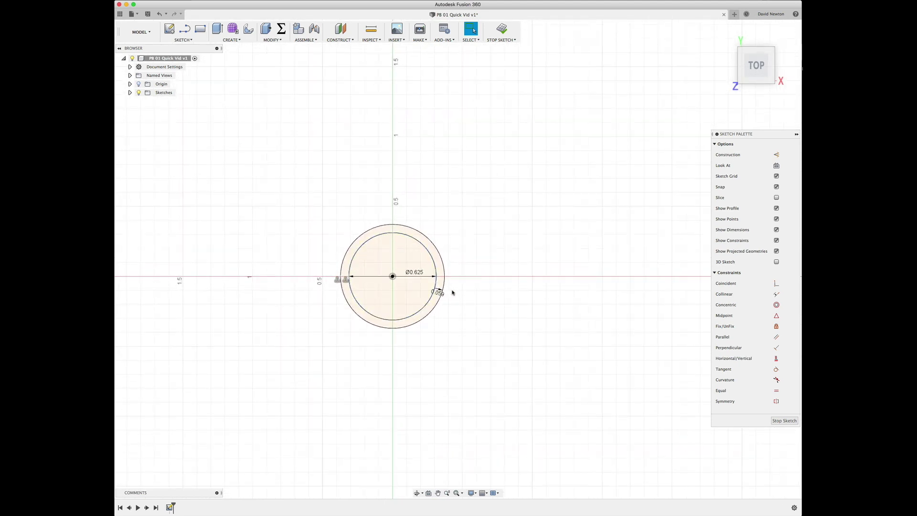
{"action": "scroll", "coordinate": [452, 292], "scroll_direction": "down", "scroll_amount": 2}
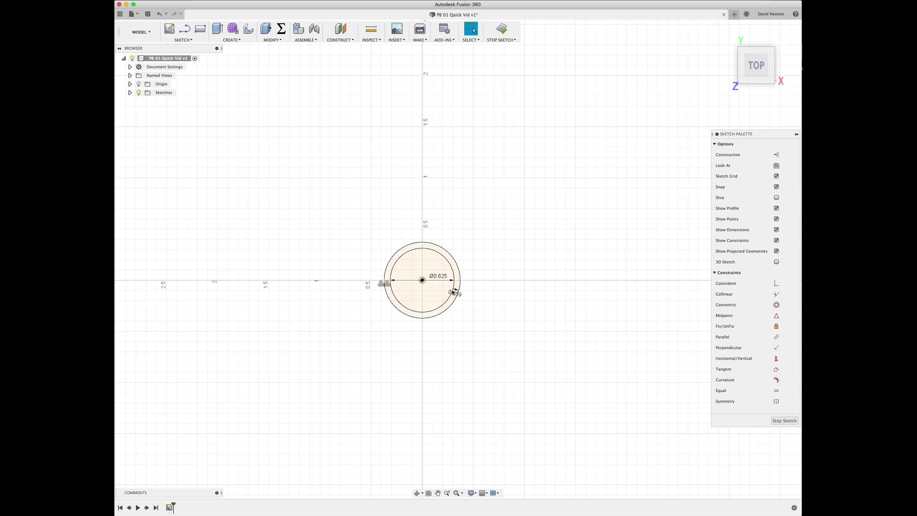
Draw a Ø3 in circle centred on the origin
{"action": "key", "text": "c"}
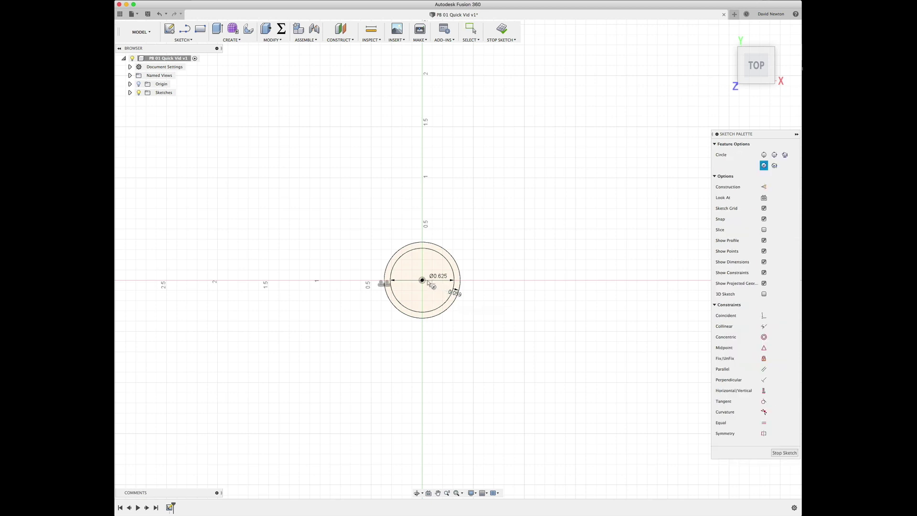
{"action": "left_click", "coordinate": [422, 281]}
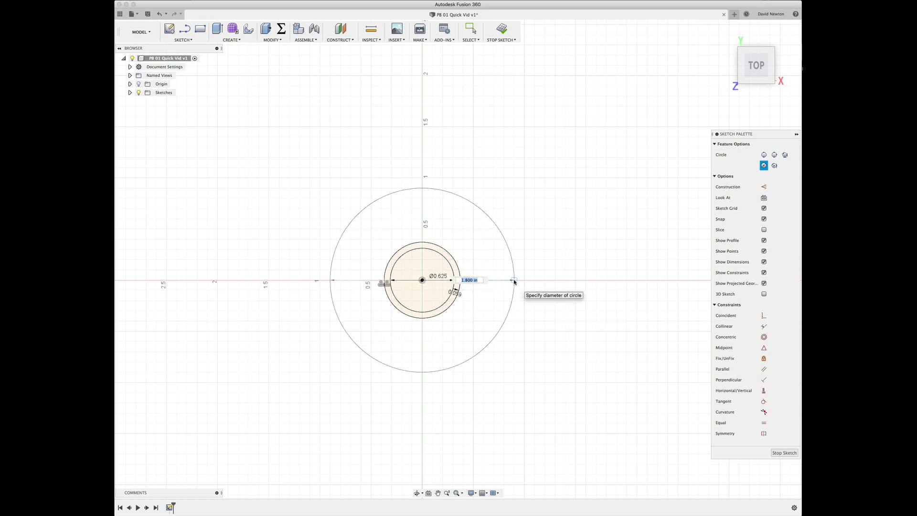
{"action": "type", "text": "3"}
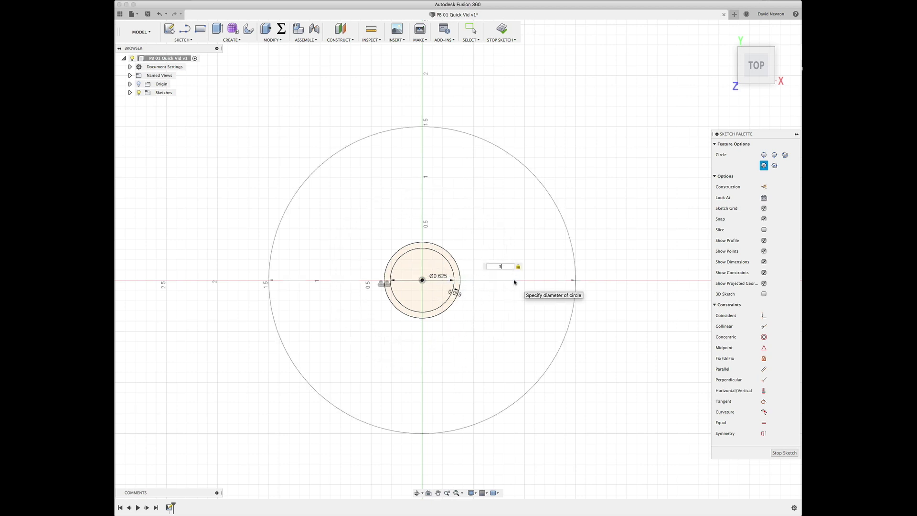
{"action": "key", "text": "Return"}
{"action": "key", "text": "Escape"}
Offset the Ø3.00 circle outward 1.5 mm and angle the Ø0.625 and Ø3.00 dimensions diagonally
{"action": "left_click", "coordinate": [571, 251]}
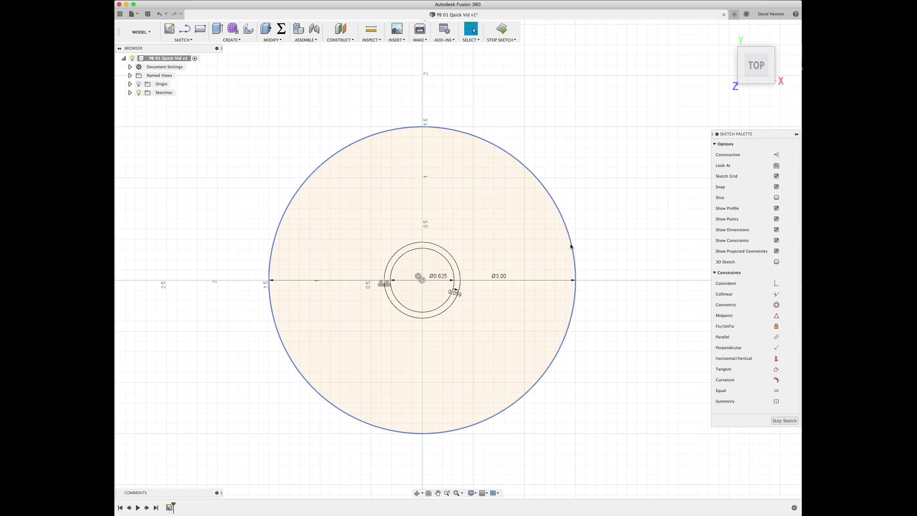
{"action": "type", "text": "o"}
{"action": "type", "text": "1"}
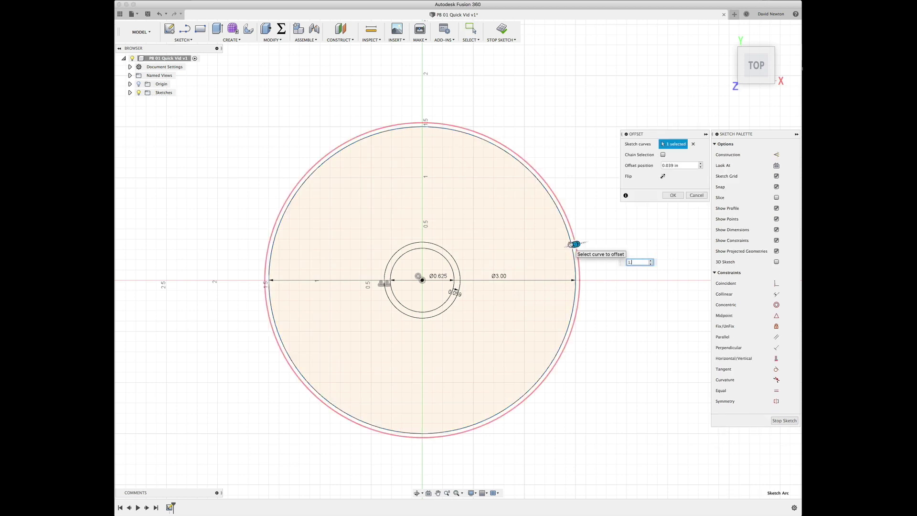
{"action": "type", "text": ".5mm"}
{"action": "key", "text": "Return"}
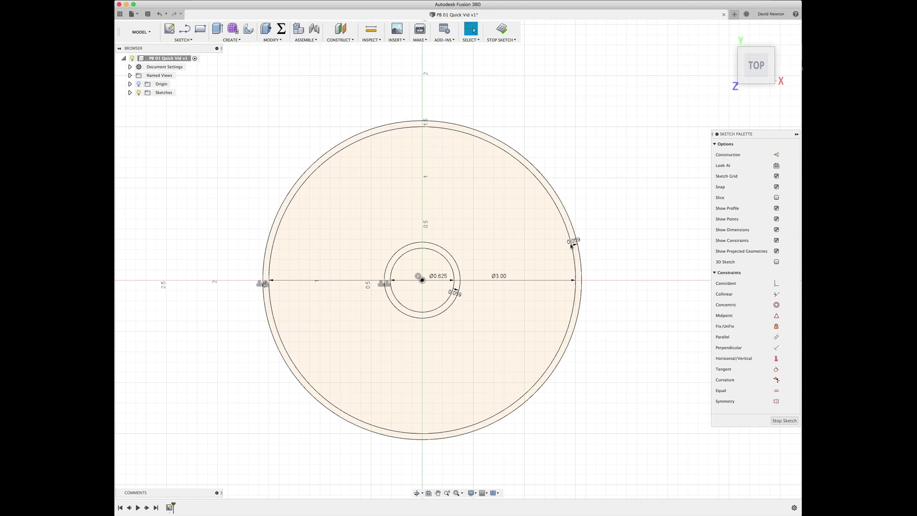
{"action": "left_click_drag", "start_coordinate": [440, 277], "coordinate": [442, 268]}
{"action": "left_click_drag", "start_coordinate": [499, 276], "coordinate": [499, 242]}
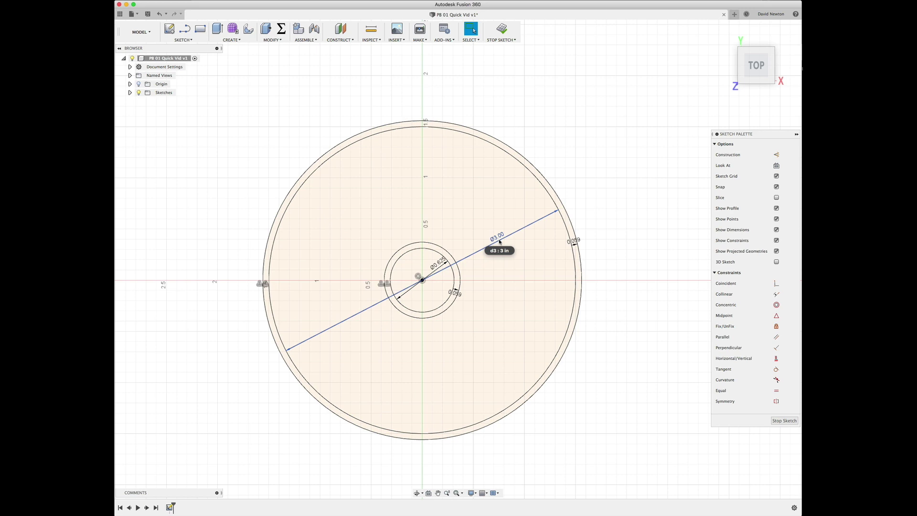
Draw a Ø1+25/32 (1.781) in origin circle and offset it outward 1.5 mm
{"action": "key", "text": "c"}
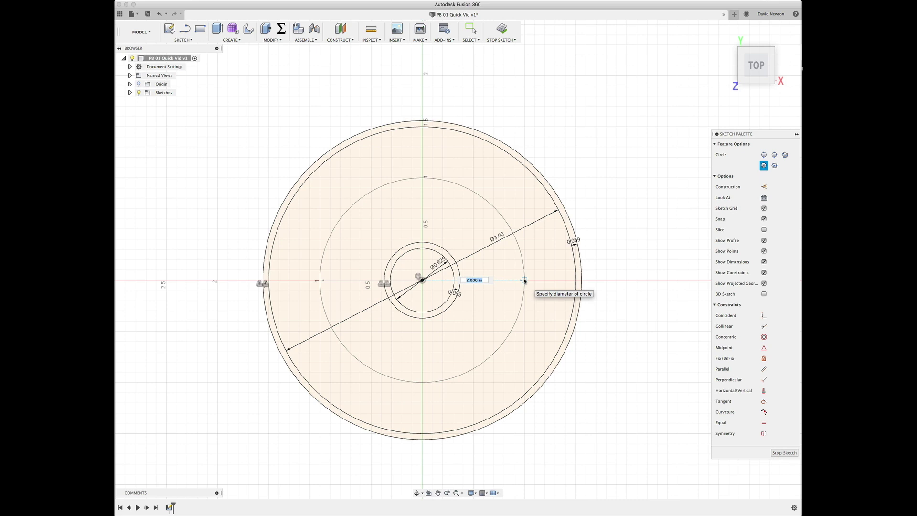
{"action": "type", "text": "1+25/32"}
{"action": "key", "text": "Return"}
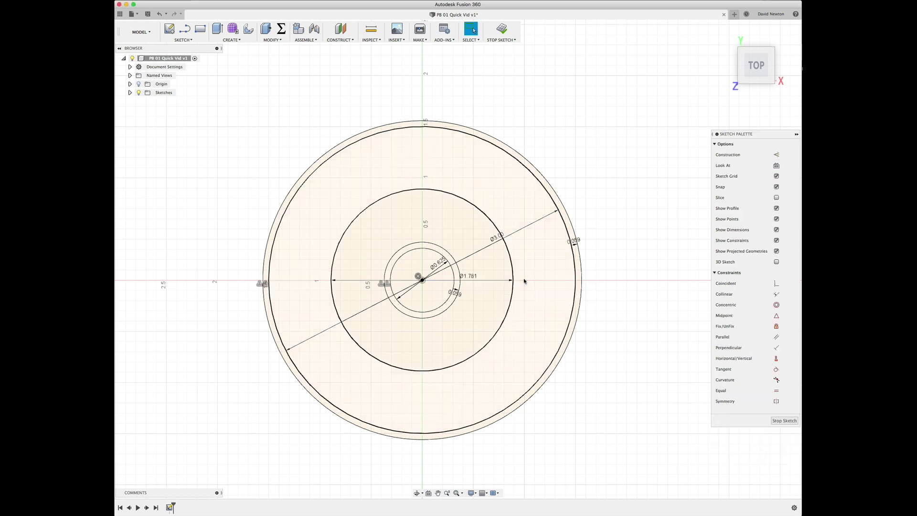
{"action": "left_click", "coordinate": [513, 273]}
{"action": "key", "text": "o"}
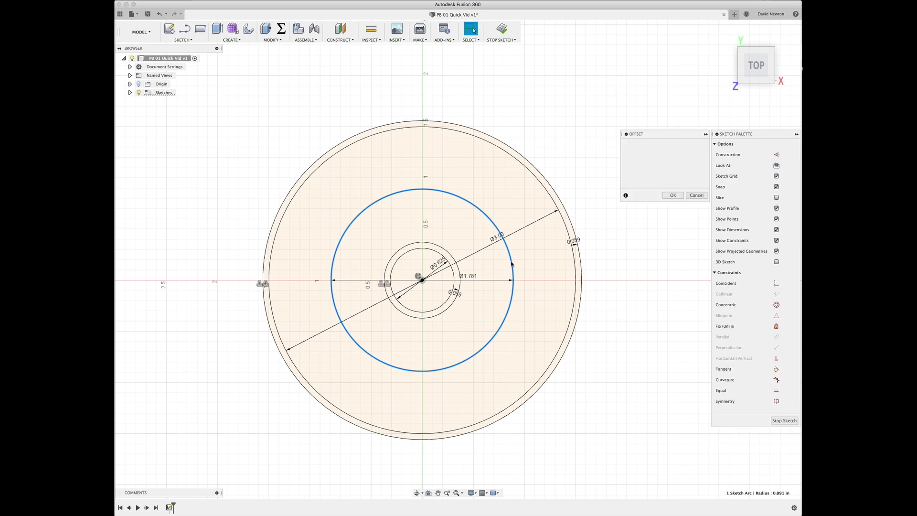
{"action": "type", "text": "1.5 mm"}
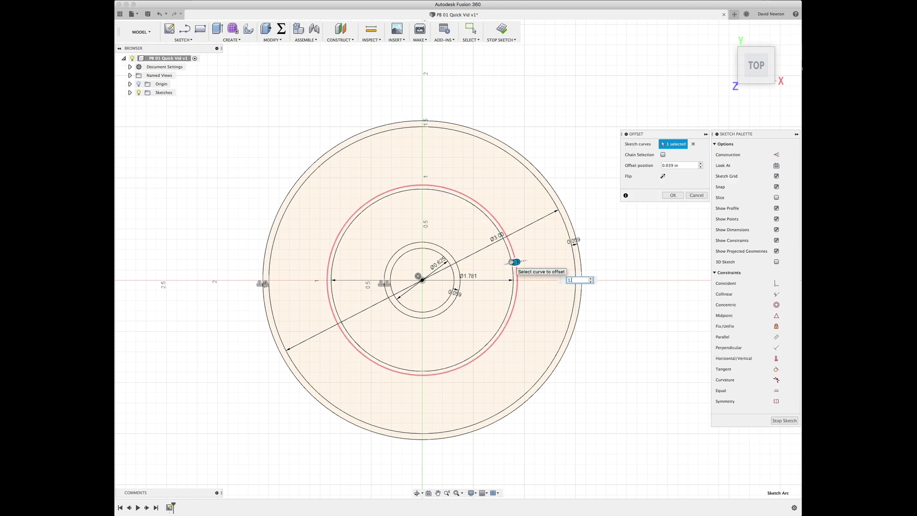
{"action": "key", "text": "Return"}
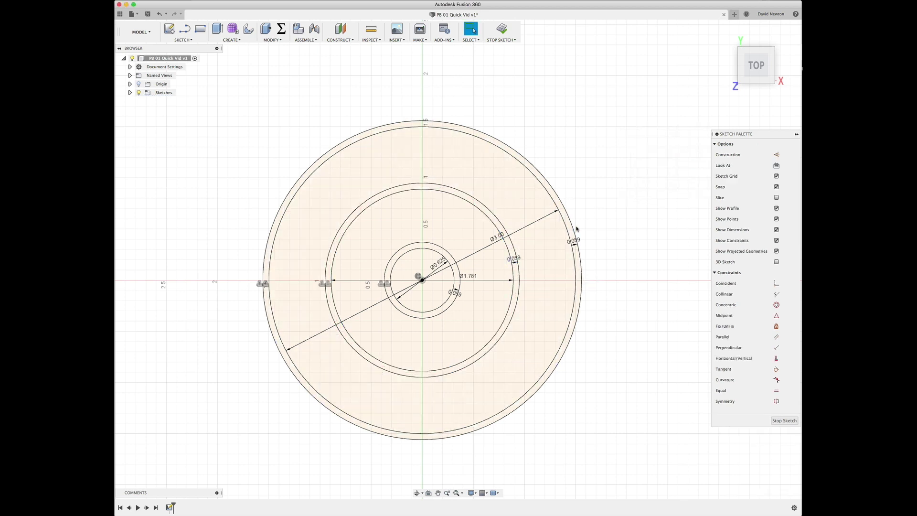
Reposition the Ø3.00, Ø1.781 and both 0.059 dimension labels so they don't overlap
{"action": "left_click_drag", "start_coordinate": [497, 236], "coordinate": [553, 305]}
{"action": "left_click_drag", "start_coordinate": [575, 241], "coordinate": [588, 311]}
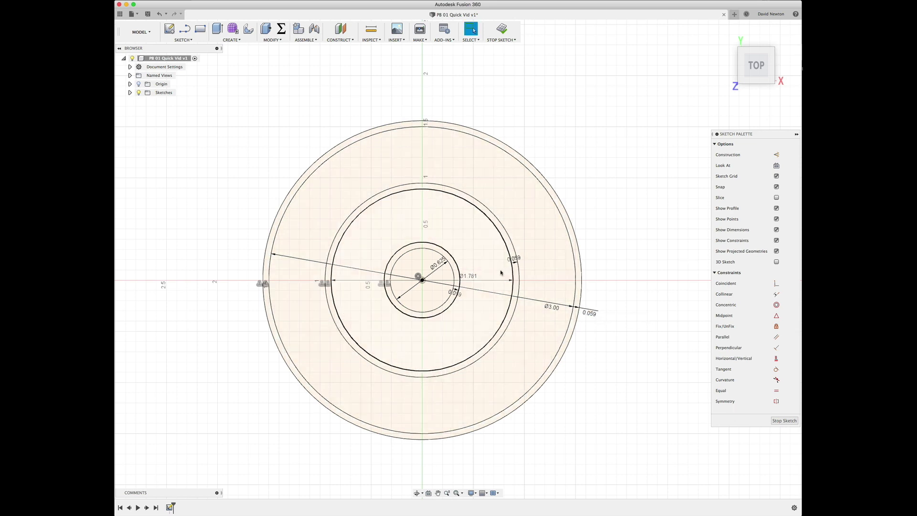
{"action": "left_click_drag", "start_coordinate": [474, 276], "coordinate": [519, 243]}
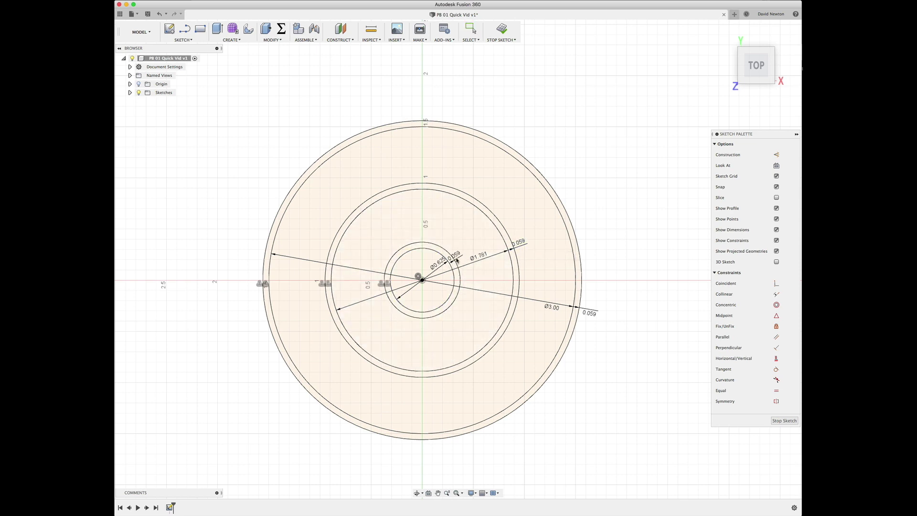
{"action": "left_click_drag", "start_coordinate": [457, 261], "coordinate": [462, 253]}
Draw a horizontal construction line from the inner circle to the outer circle
{"action": "key", "text": "x"}
{"action": "key", "text": "l"}
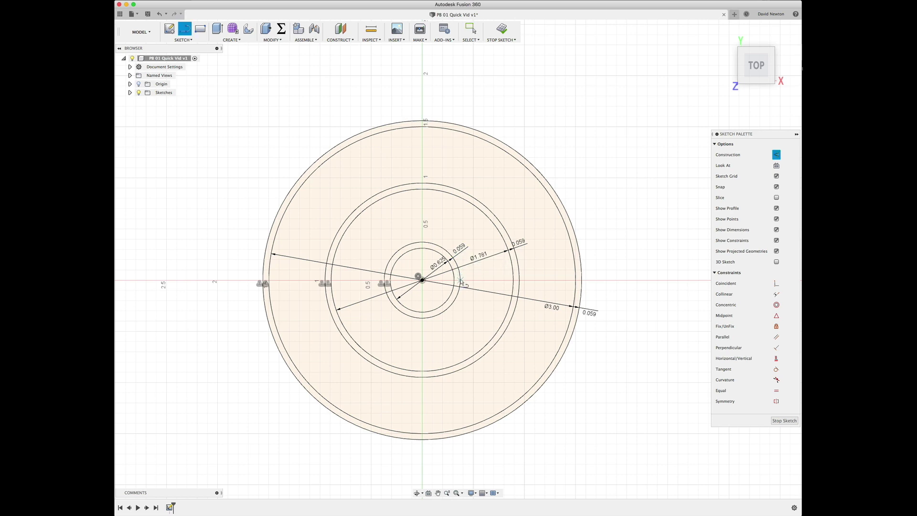
{"action": "left_click", "coordinate": [461, 281]}
{"action": "double_click", "coordinate": [575, 282]}
{"action": "key", "text": "Escape"}
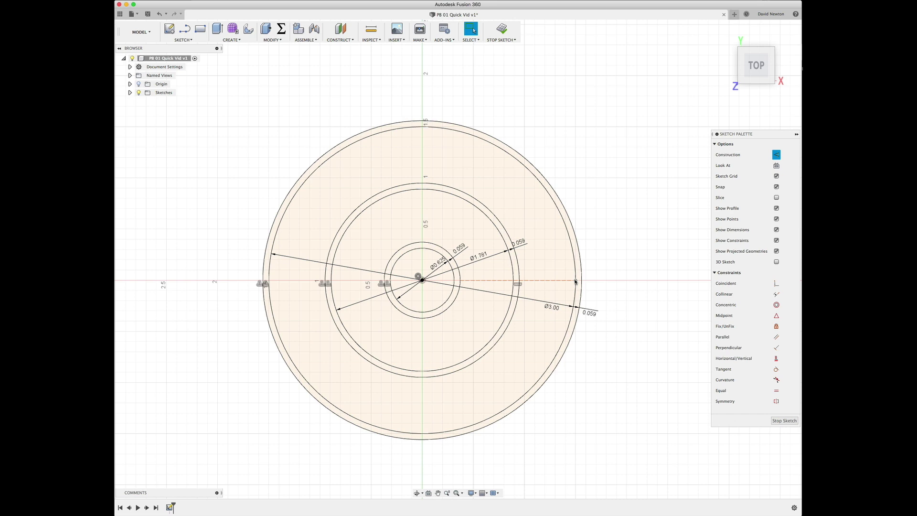
{"action": "scroll", "coordinate": [577, 283], "scroll_direction": "up", "scroll_amount": 5}
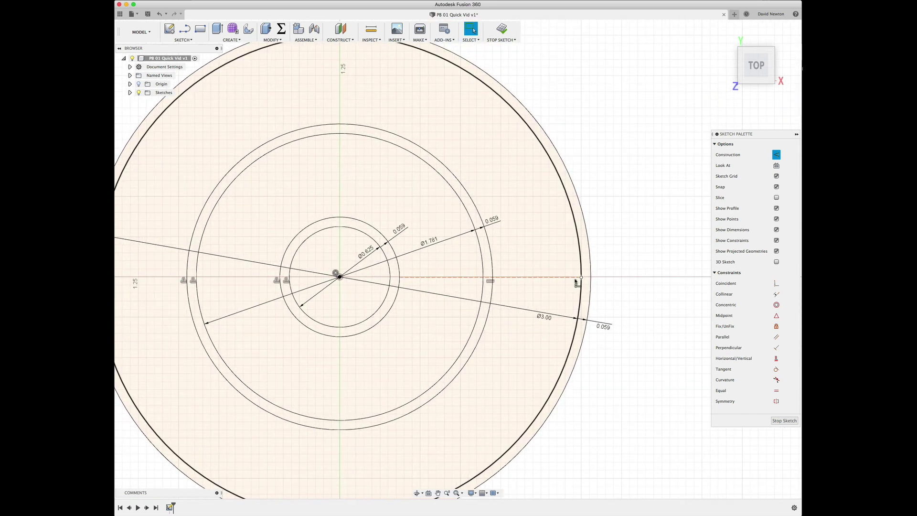
{"action": "scroll", "coordinate": [576, 282], "scroll_direction": "up", "scroll_amount": 5}
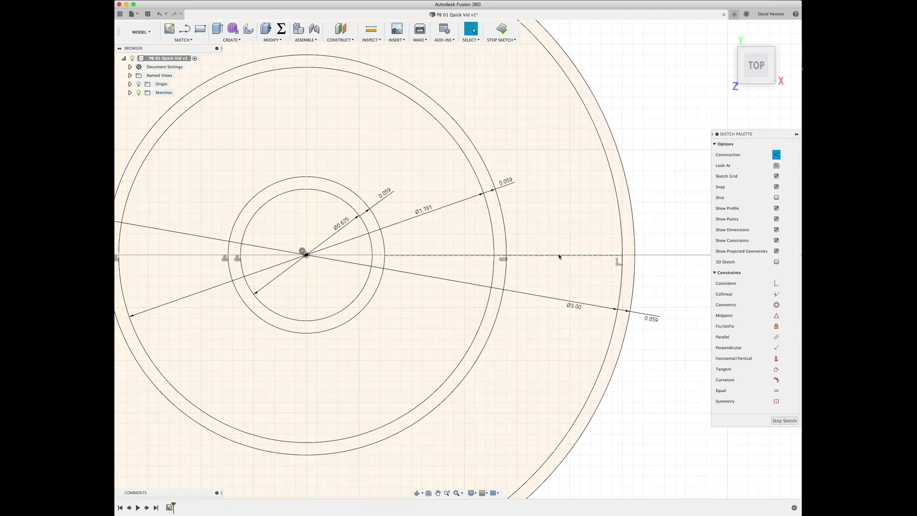
Replace it with a 1.50 in line from the sketch centre to the outer circle
{"action": "left_click", "coordinate": [559, 256]}
{"action": "key", "text": "Delete"}
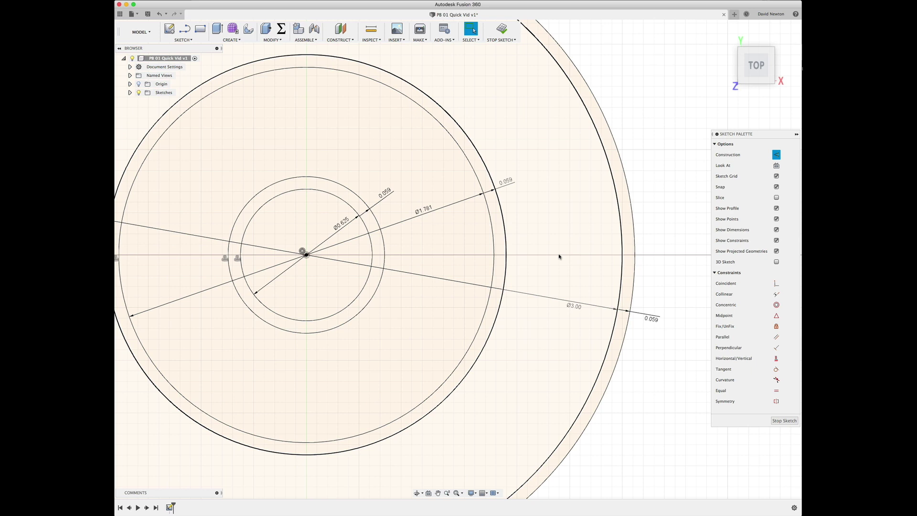
{"action": "key", "text": "l"}
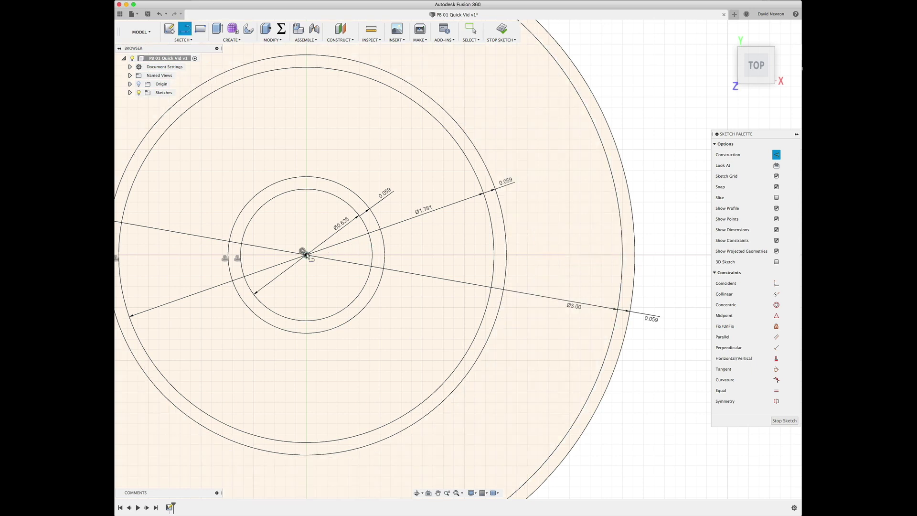
{"action": "left_click", "coordinate": [306, 255]}
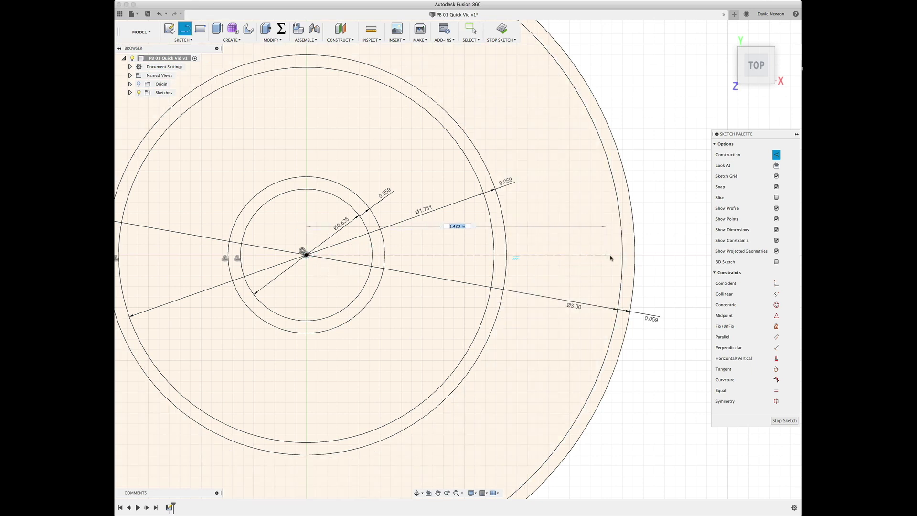
{"action": "left_click", "coordinate": [622, 255]}
{"action": "key", "text": "Escape"}
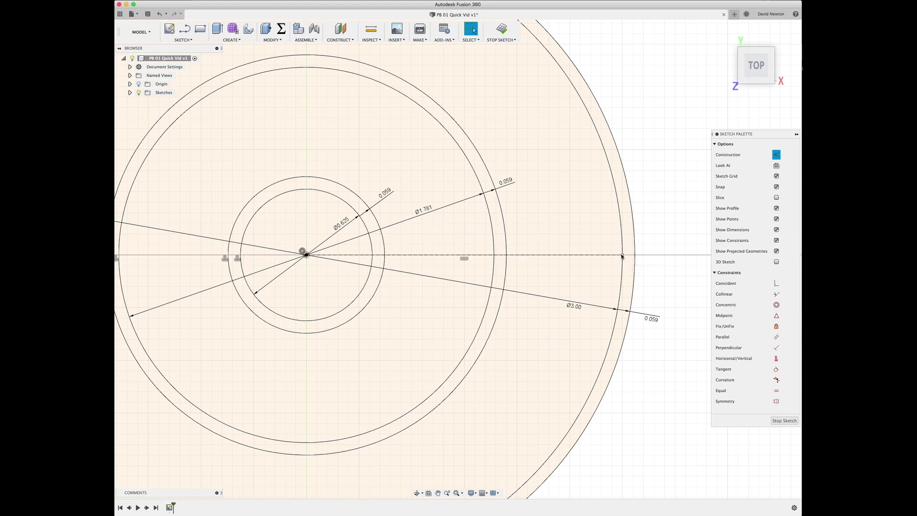
{"action": "left_click", "coordinate": [478, 256]}
Offset the centre line by 1.5mm/2 on each side to outline a 1.5 mm rib
{"action": "key", "text": "o"}
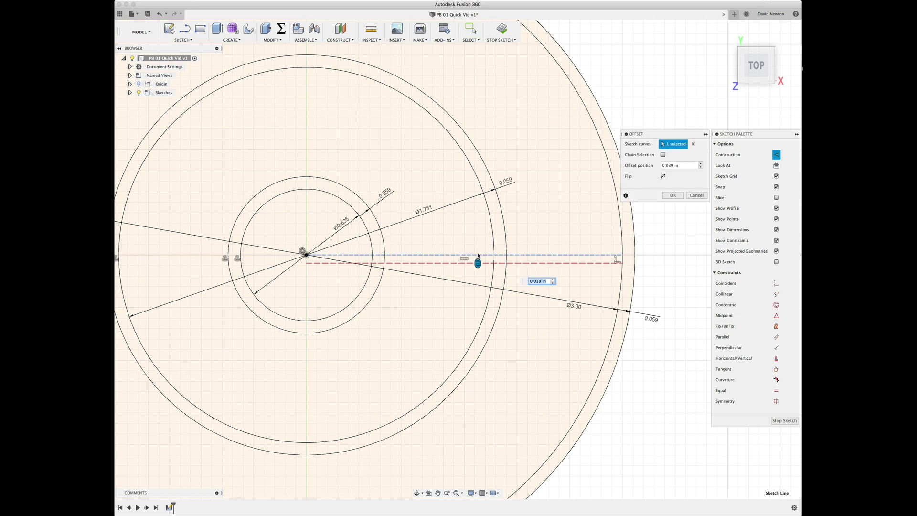
{"action": "type", "text": "1.5mm/2"}
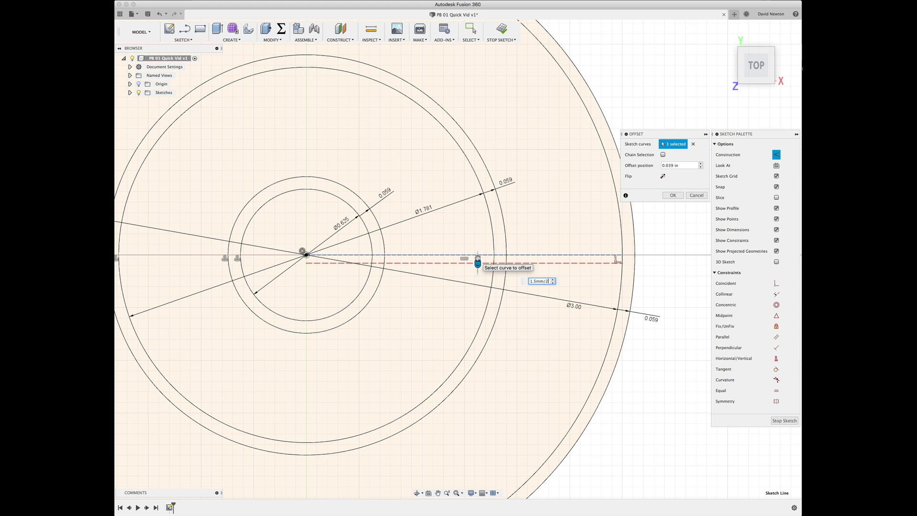
{"action": "key", "text": "Return"}
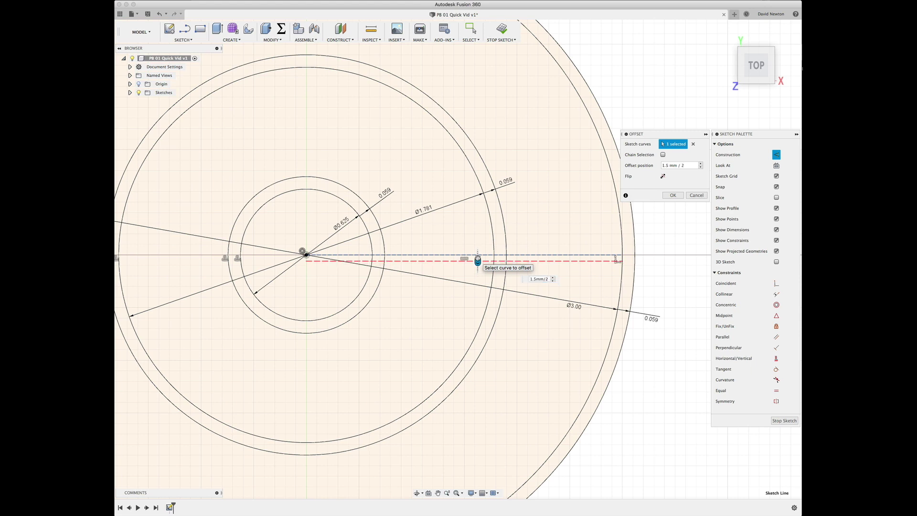
{"action": "left_click", "coordinate": [447, 255]}
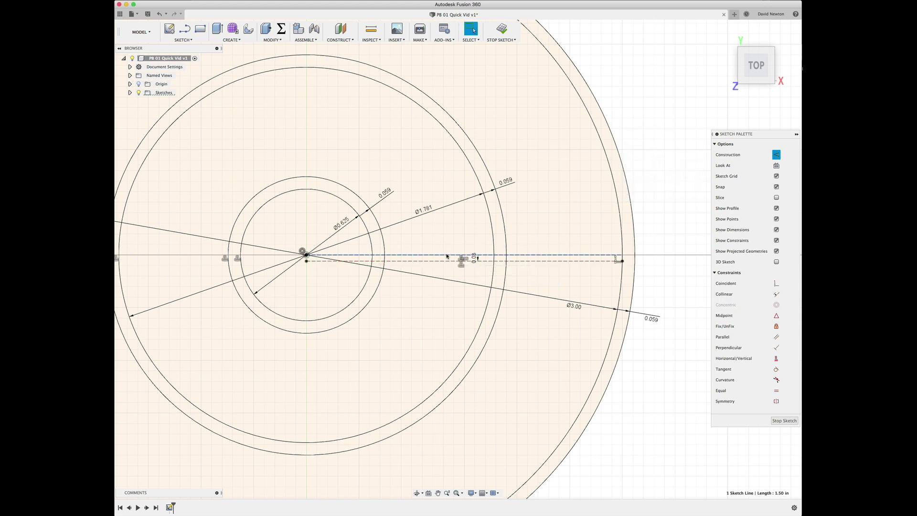
{"action": "key", "text": "o"}
{"action": "left_click_drag", "start_coordinate": [447, 262], "coordinate": [448, 248]}
{"action": "type", "text": "-1.5m"}
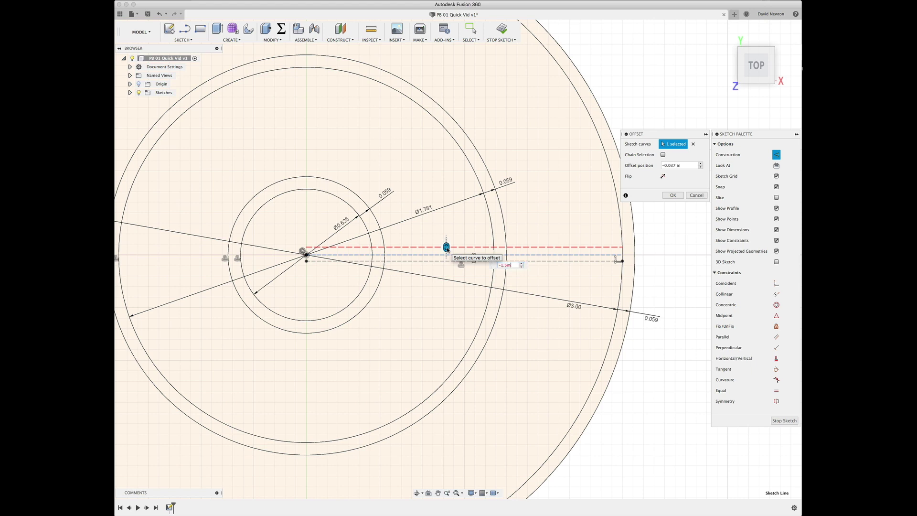
{"action": "type", "text": "m/2"}
{"action": "key", "text": "Return"}
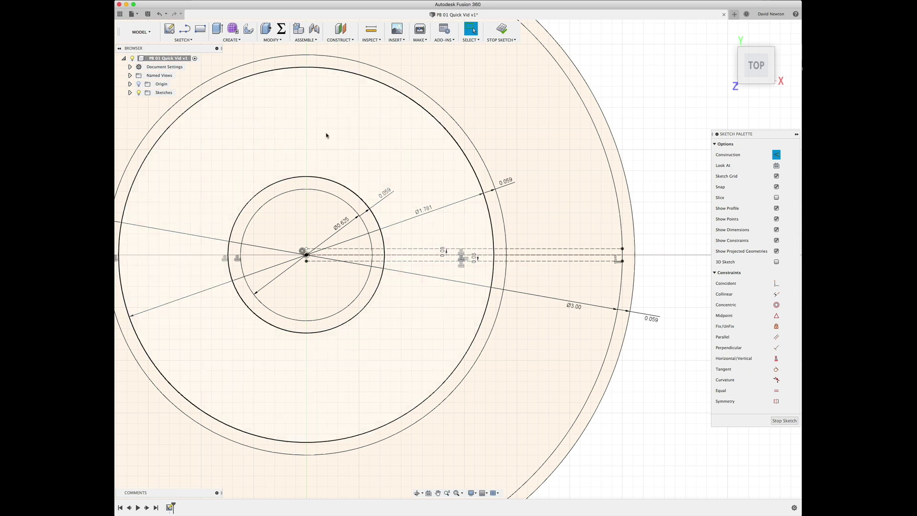
Break both rib outline lines where they cross the rings
{"action": "left_click", "coordinate": [182, 40]}
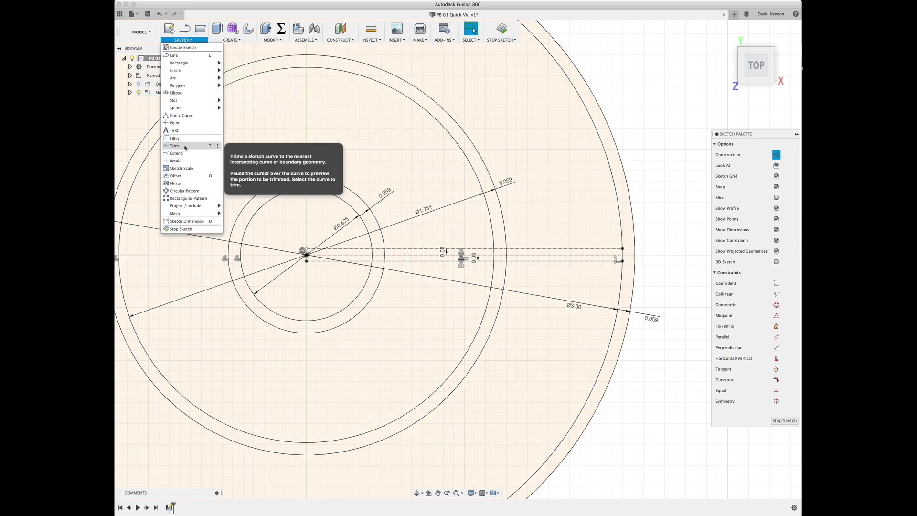
{"action": "left_click", "coordinate": [184, 161]}
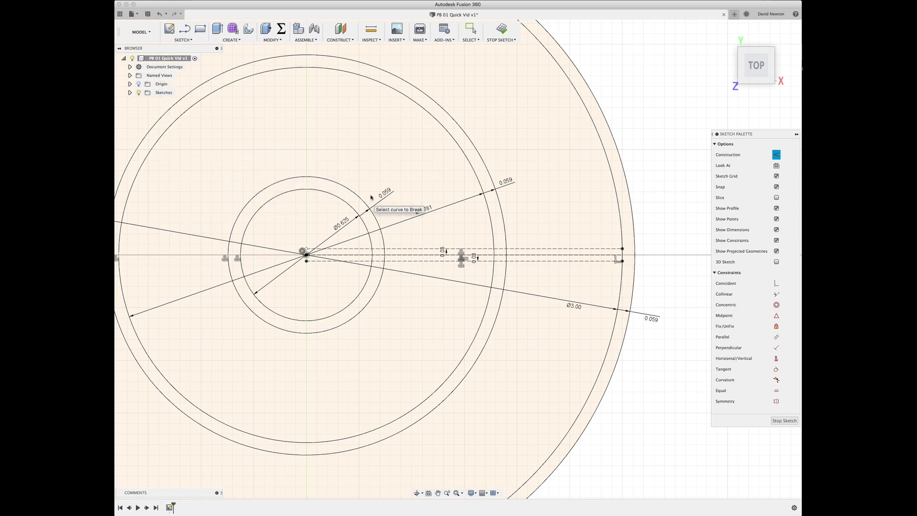
{"action": "left_click", "coordinate": [377, 248]}
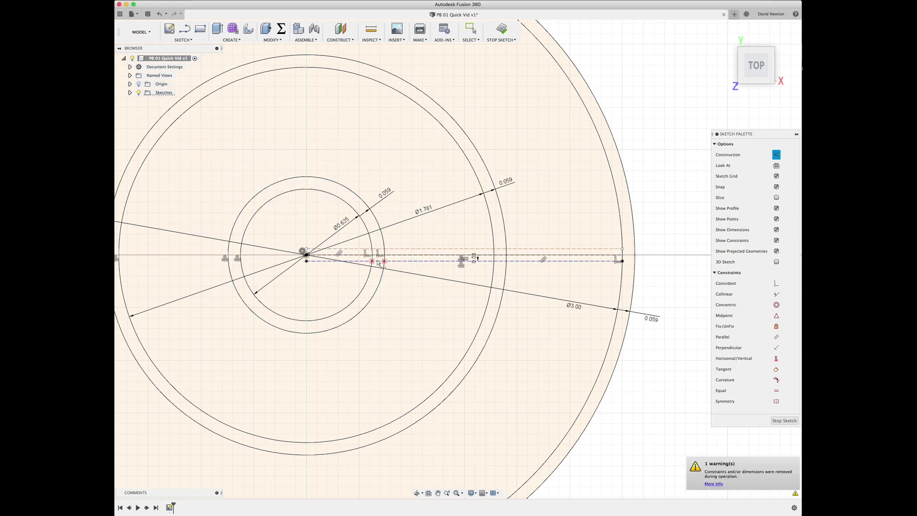
{"action": "left_click", "coordinate": [501, 261]}
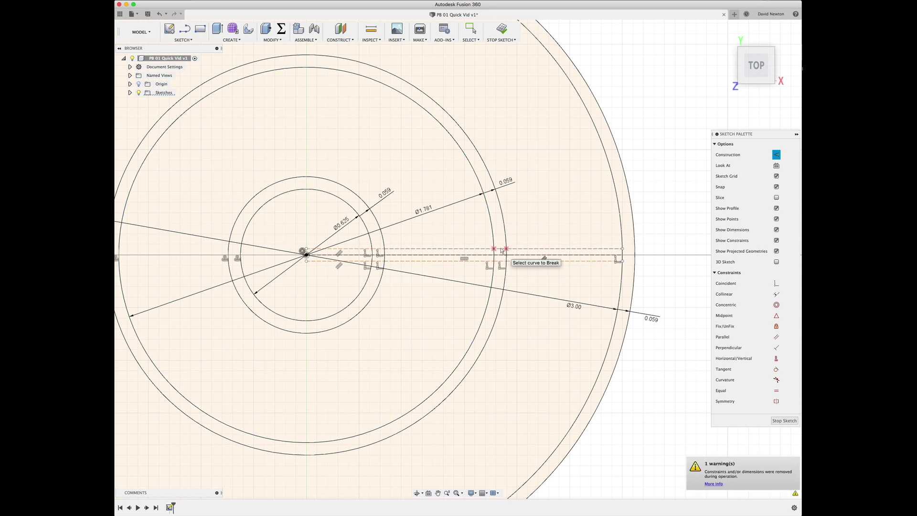
{"action": "left_click", "coordinate": [501, 250]}
{"action": "key", "text": "Escape"}
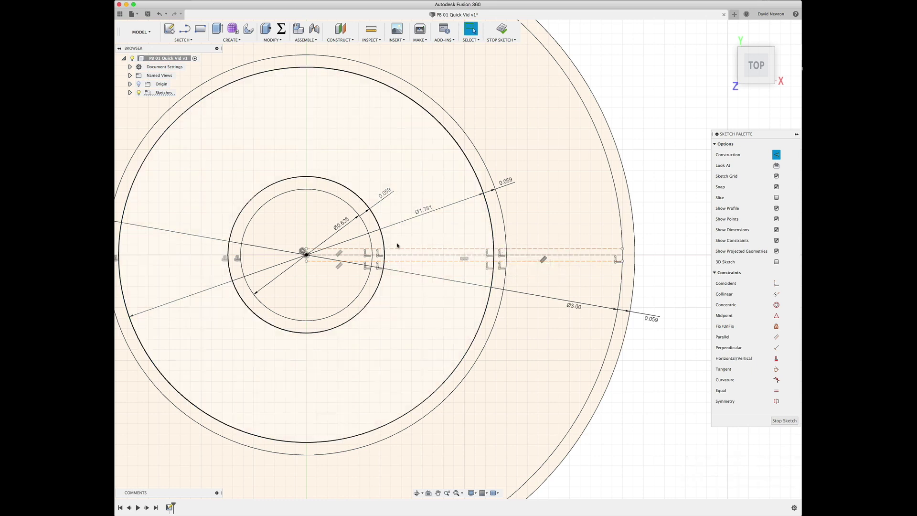
Delete the short rib-line pieces near the centre and between the inner and outer rings
{"action": "left_click", "coordinate": [360, 249]}
{"action": "key", "text": "Delete"}
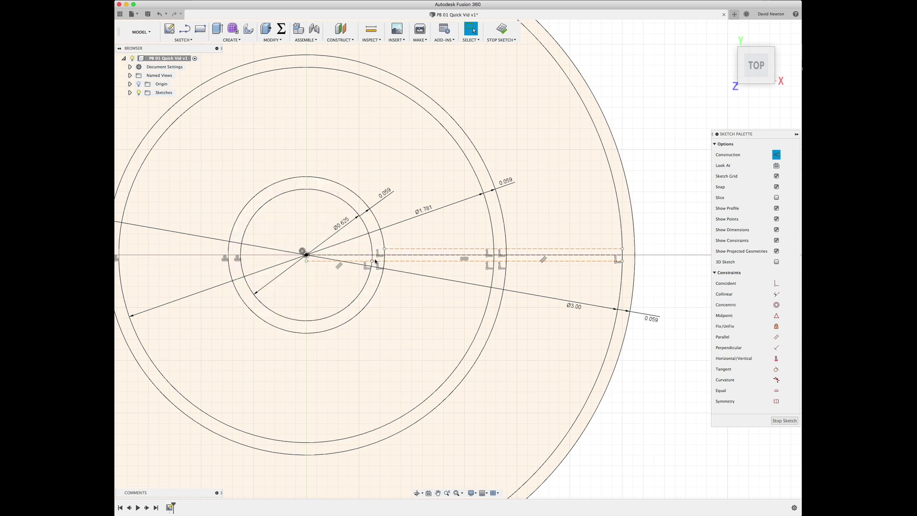
{"action": "left_click", "coordinate": [380, 262]}
{"action": "key", "text": "Delete"}
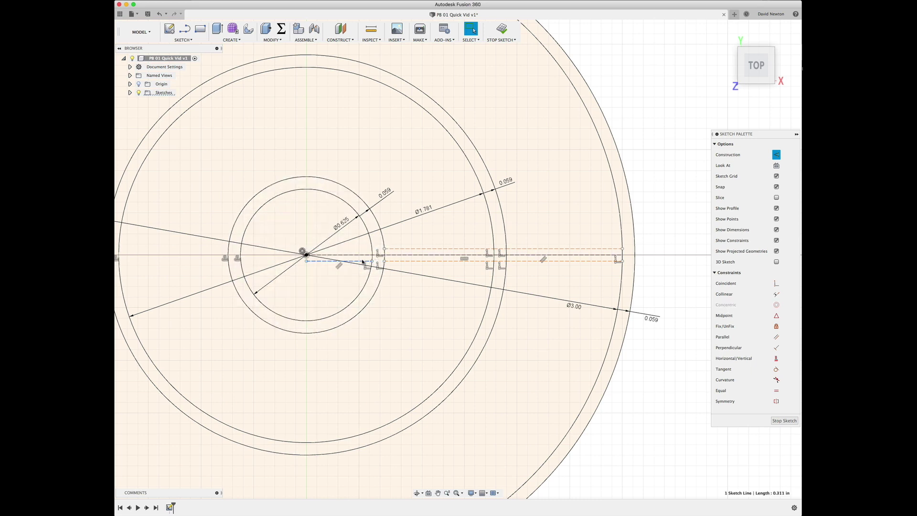
{"action": "left_click", "coordinate": [497, 250]}
{"action": "key", "text": "Delete"}
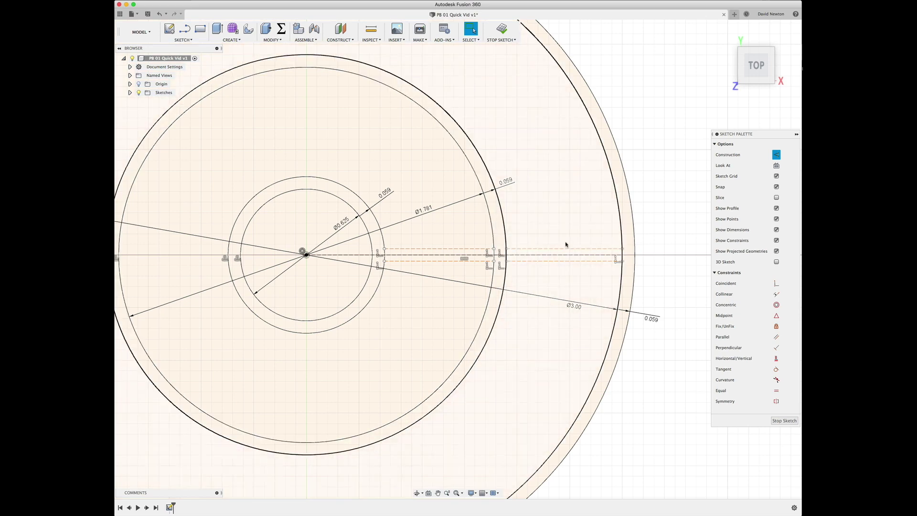
Snap the upper and lower rib guide line endpoints onto the circle
{"action": "scroll", "coordinate": [566, 244], "scroll_direction": "up", "scroll_amount": 15}
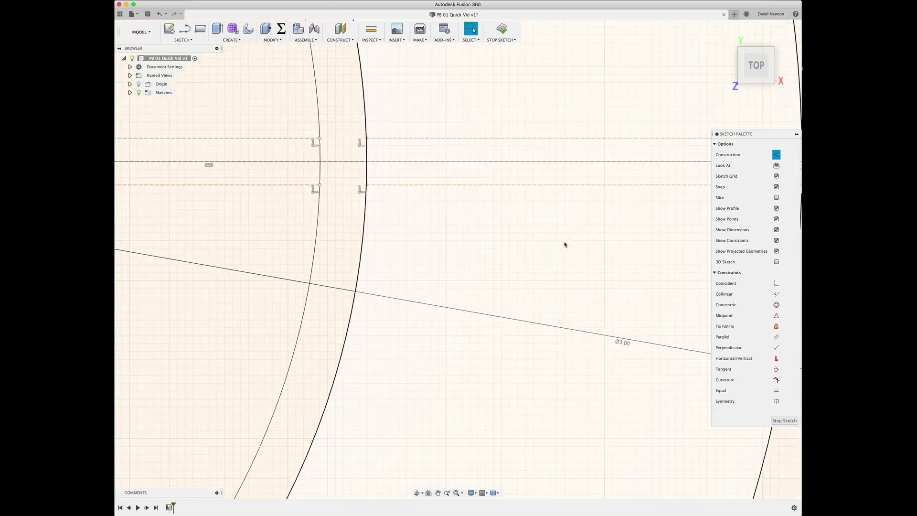
{"action": "scroll", "coordinate": [552, 248], "scroll_direction": "up", "scroll_amount": 8}
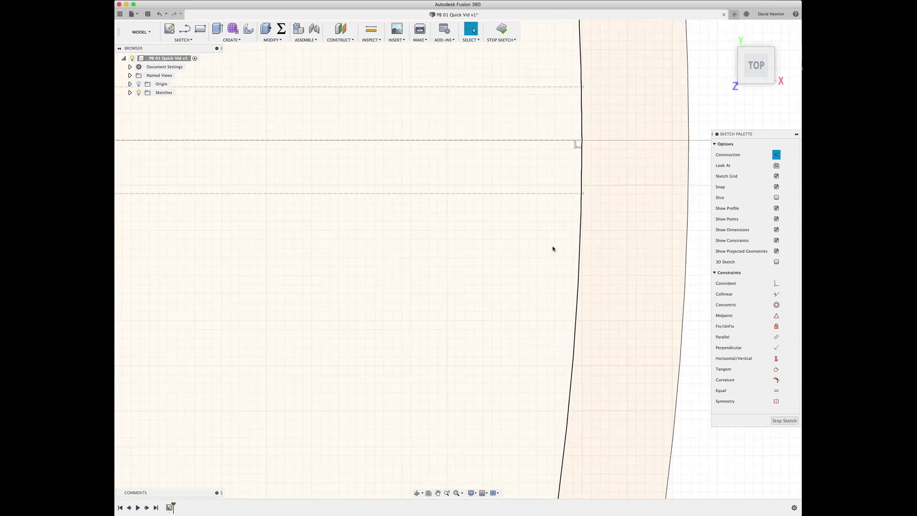
{"action": "scroll", "coordinate": [553, 248], "scroll_direction": "right", "scroll_amount": 2}
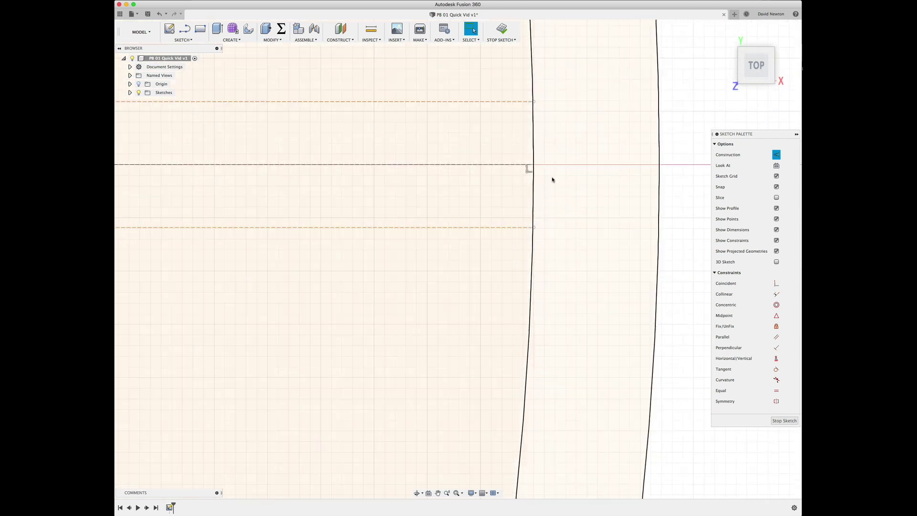
{"action": "left_click", "coordinate": [533, 101]}
{"action": "left_click_drag", "start_coordinate": [533, 102], "coordinate": [533, 101]}
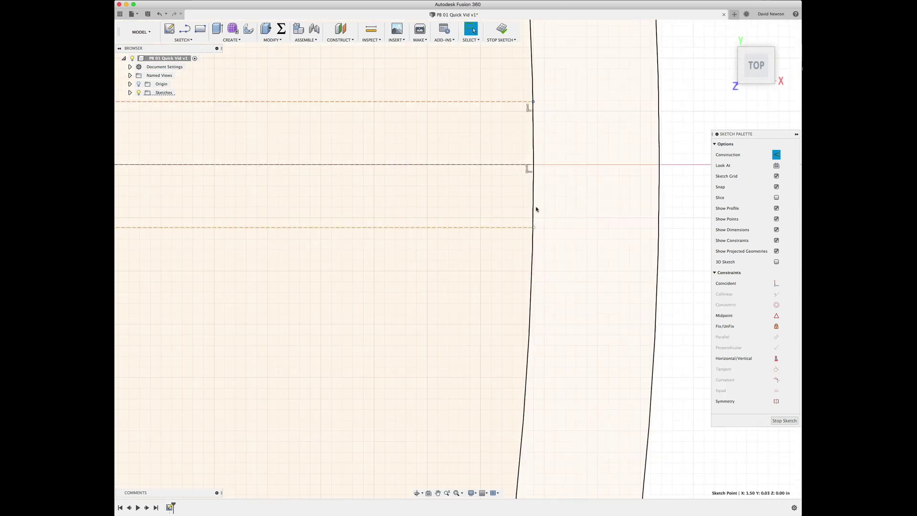
{"action": "left_click", "coordinate": [534, 228]}
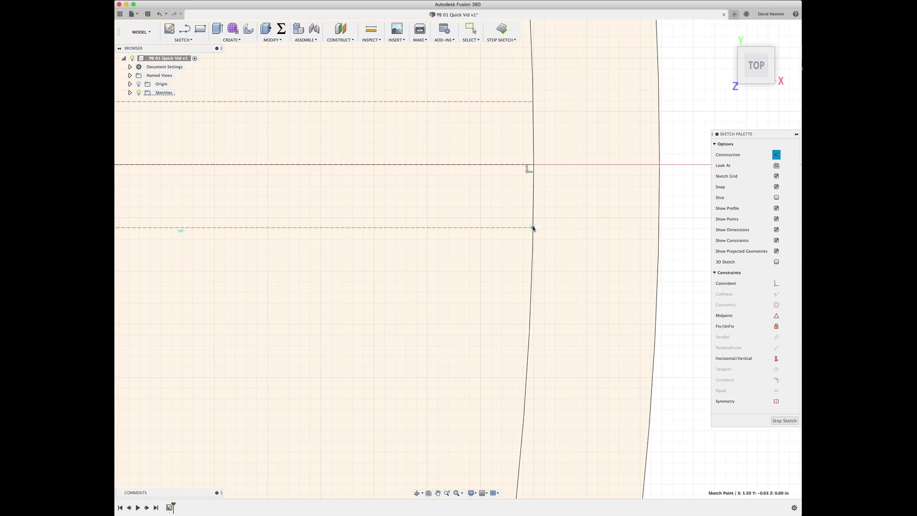
{"action": "left_click_drag", "start_coordinate": [534, 228], "coordinate": [533, 228]}
Convert the rib edges in the inner and outer bands from construction to solid lines
{"action": "scroll", "coordinate": [532, 229], "scroll_direction": "down", "scroll_amount": 5}
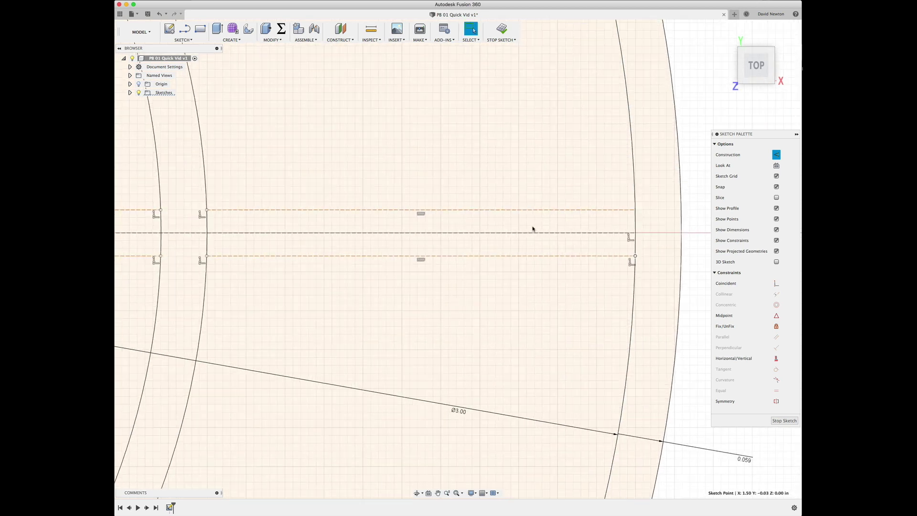
{"action": "scroll", "coordinate": [532, 229], "scroll_direction": "down", "scroll_amount": 2}
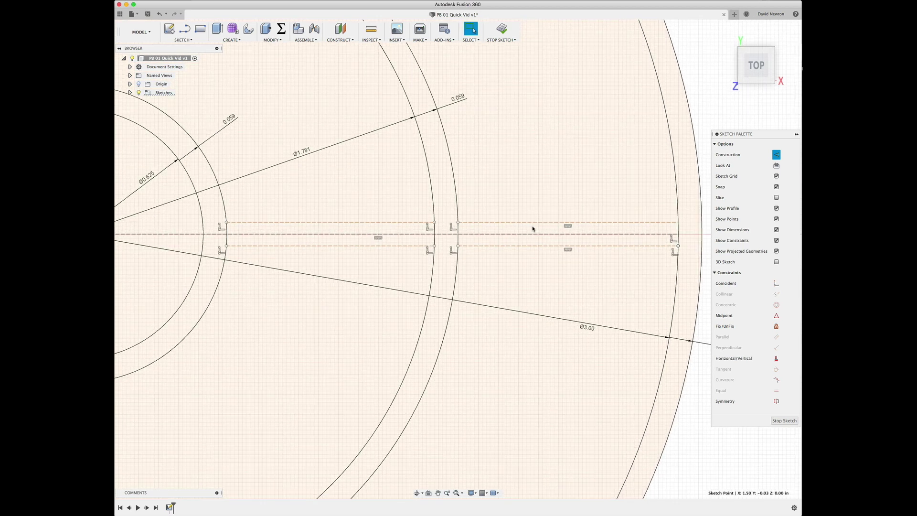
{"action": "left_click", "coordinate": [360, 221]}
{"action": "left_click", "coordinate": [360, 246]}
{"action": "key", "text": "x"}
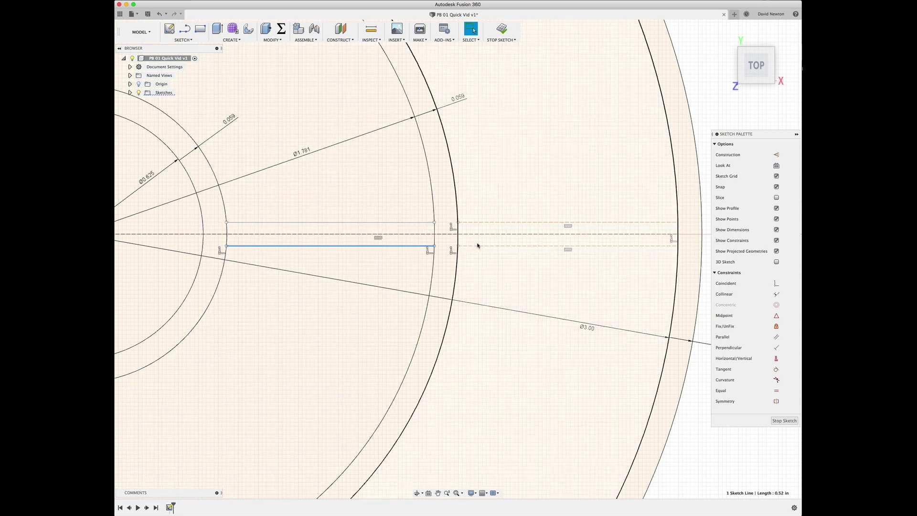
{"action": "left_click", "coordinate": [479, 247]}
{"action": "key", "text": "x"}
{"action": "left_click", "coordinate": [486, 223]}
{"action": "key", "text": "x"}
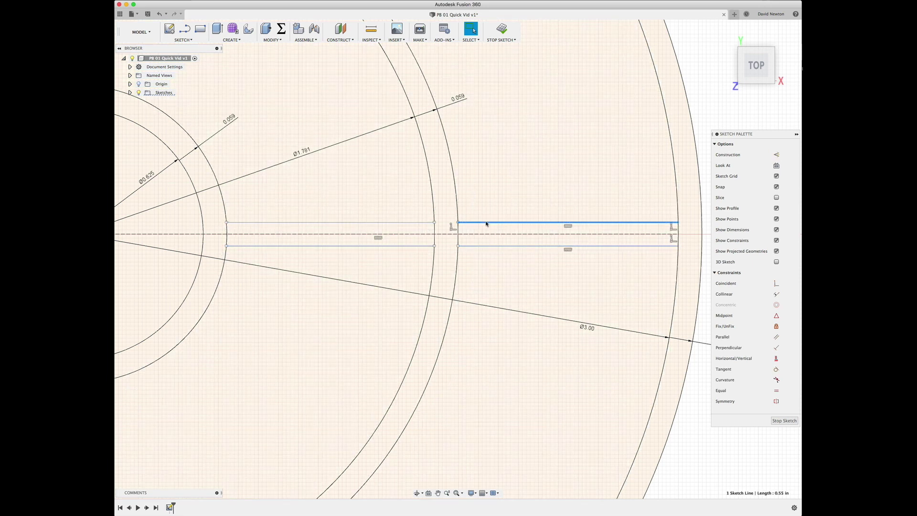
{"action": "scroll", "coordinate": [487, 224], "scroll_direction": "down", "scroll_amount": 2}
{"action": "scroll", "coordinate": [487, 223], "scroll_direction": "left", "scroll_amount": 5}
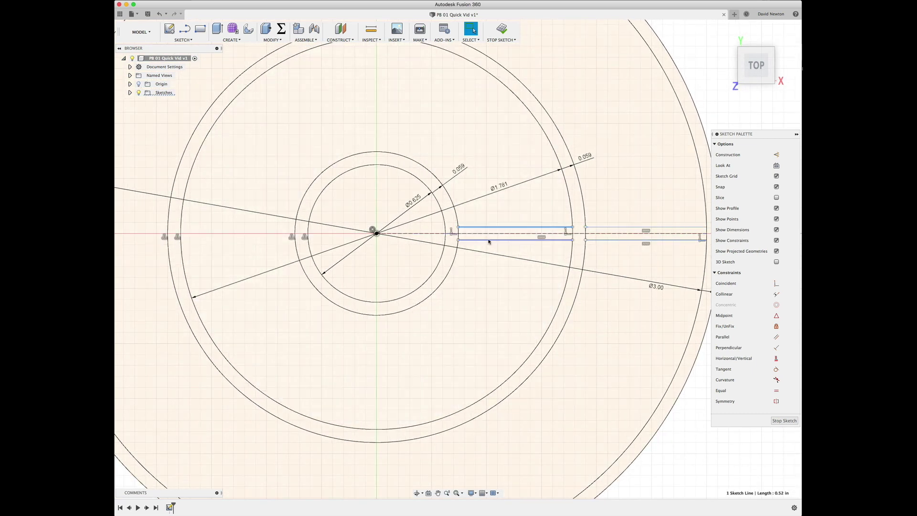
Circular-pattern the two inner rib lines 10 times around the sketch centre
{"action": "left_click", "coordinate": [487, 240], "text": "shift"}
{"action": "left_click", "coordinate": [183, 40]}
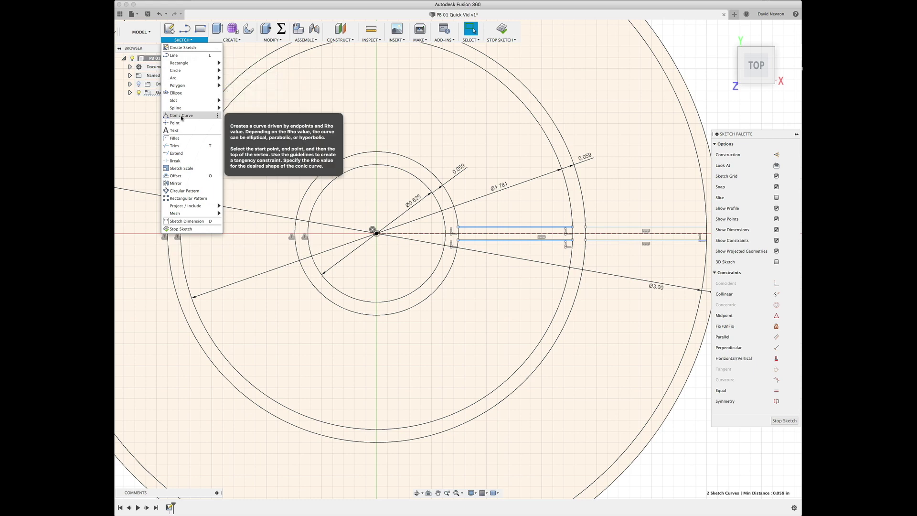
{"action": "left_click", "coordinate": [185, 191]}
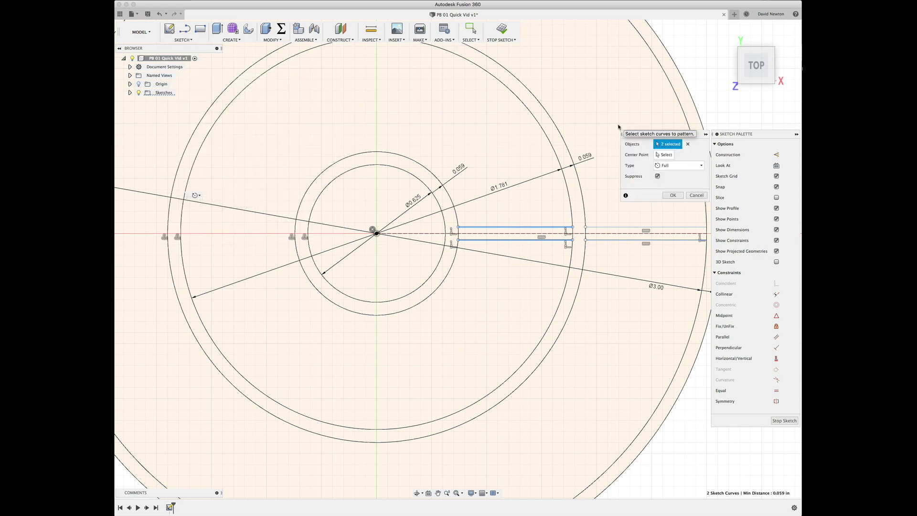
{"action": "left_click", "coordinate": [664, 154]}
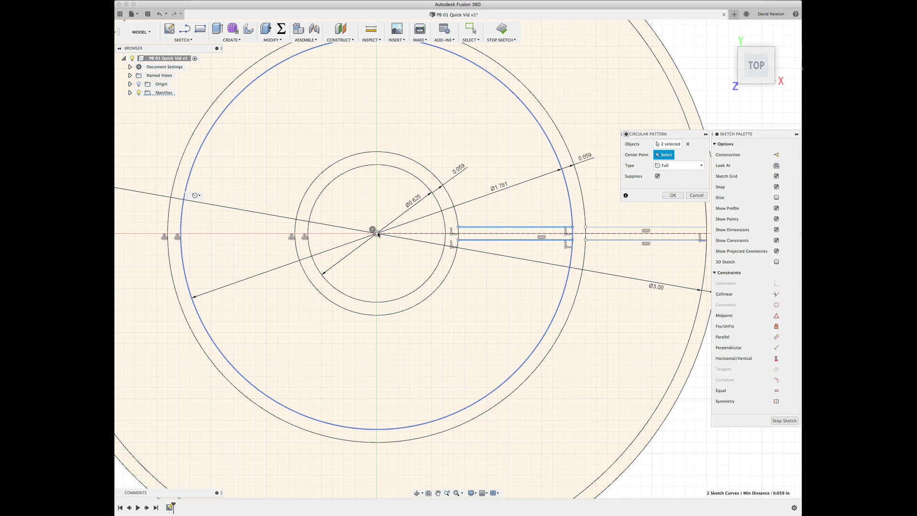
{"action": "left_click", "coordinate": [377, 233]}
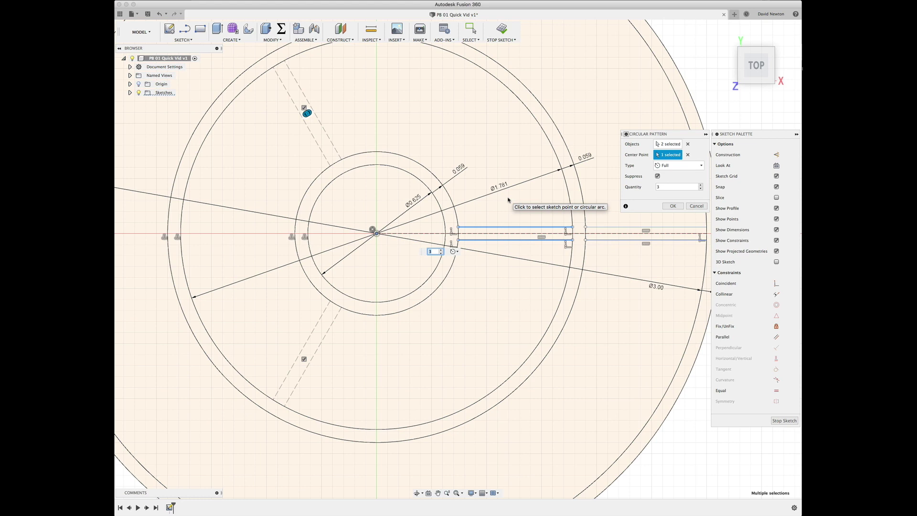
{"action": "left_click", "coordinate": [700, 185]}
{"action": "left_click", "coordinate": [701, 185]}
{"action": "left_click", "coordinate": [701, 184]}
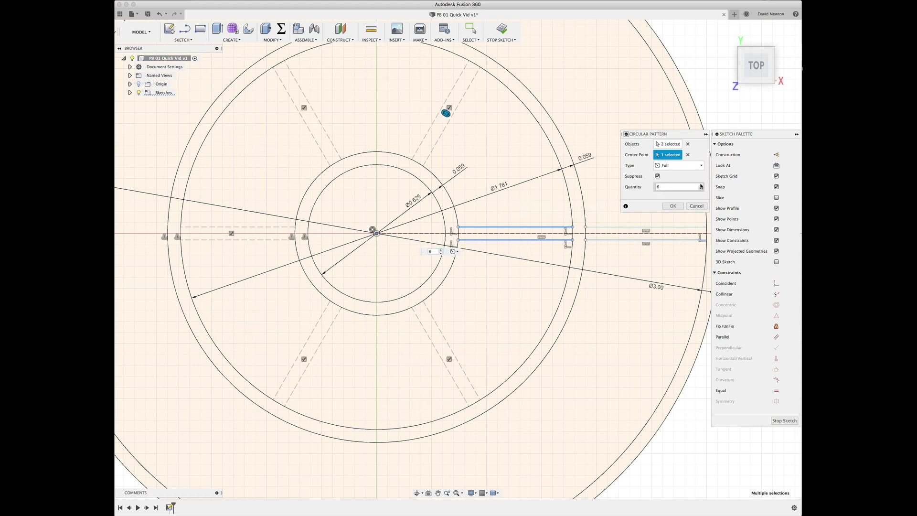
{"action": "left_click", "coordinate": [701, 185]}
{"action": "left_click", "coordinate": [701, 185]}
{"action": "left_click", "coordinate": [701, 185]}
{"action": "left_click", "coordinate": [701, 185]}
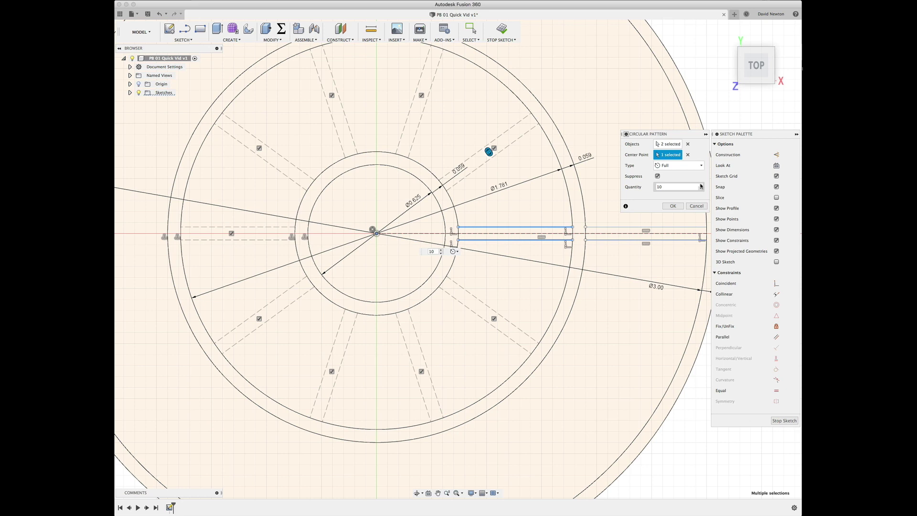
{"action": "left_click", "coordinate": [673, 206]}
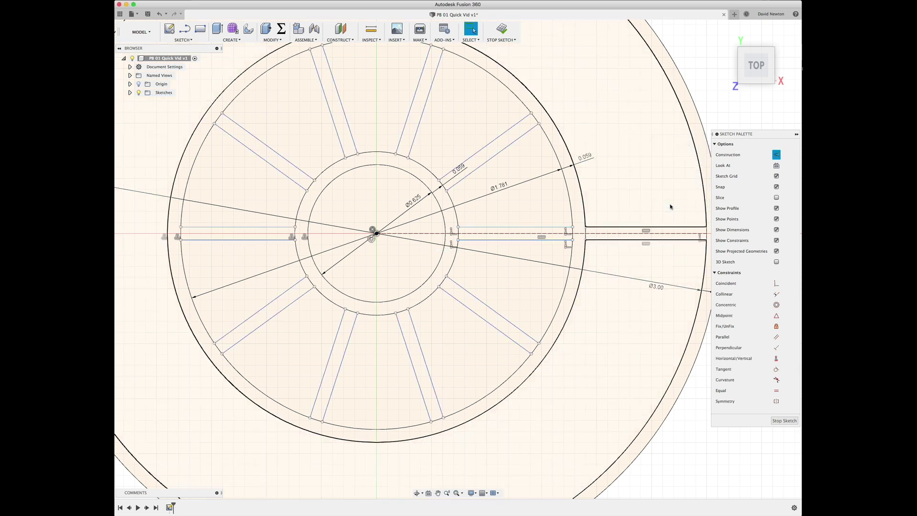
Circular-pattern the two outer-band rib lines 14 times around the centre, then finish the sketch
{"action": "left_click", "coordinate": [617, 227]}
{"action": "left_click", "coordinate": [614, 240], "text": "shift"}
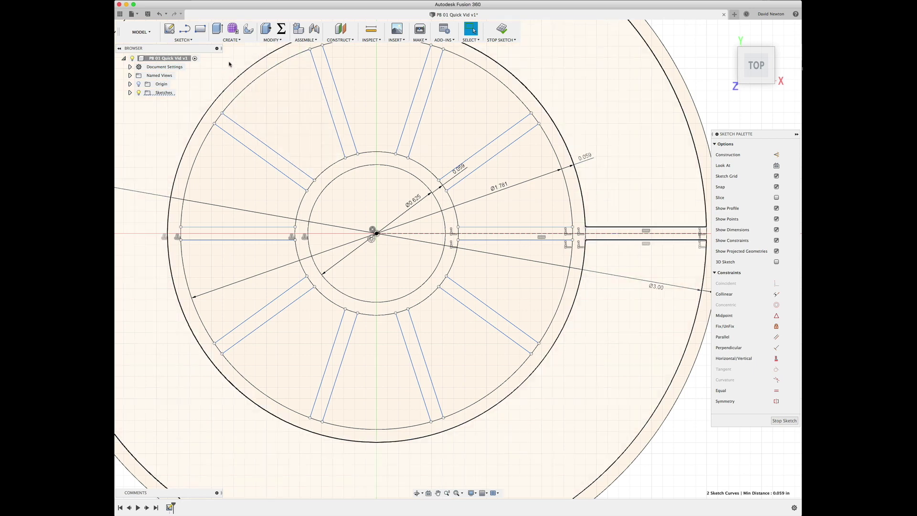
{"action": "left_click", "coordinate": [183, 40]}
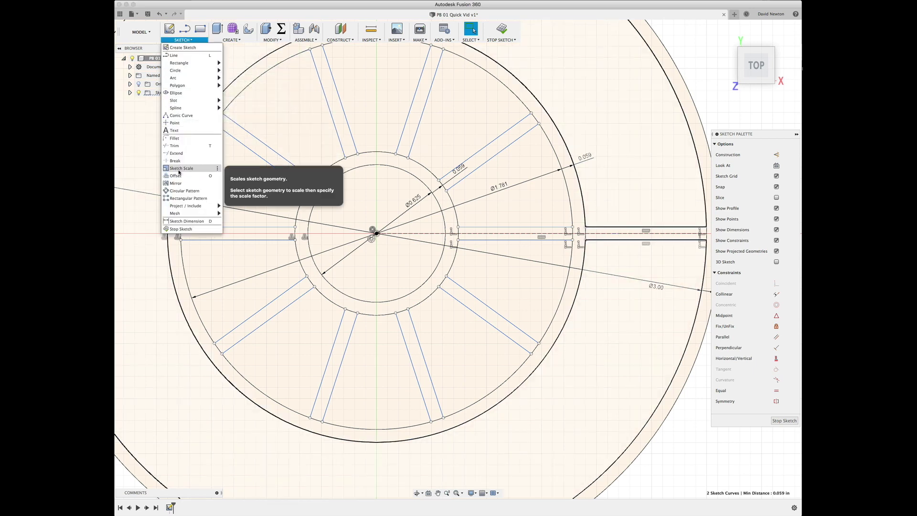
{"action": "left_click", "coordinate": [184, 191]}
{"action": "left_click", "coordinate": [659, 154]}
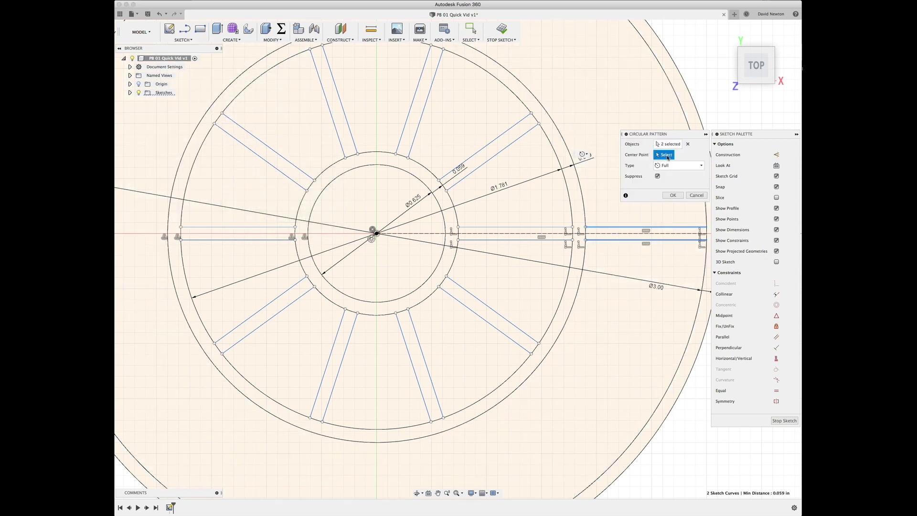
{"action": "left_click", "coordinate": [378, 235]}
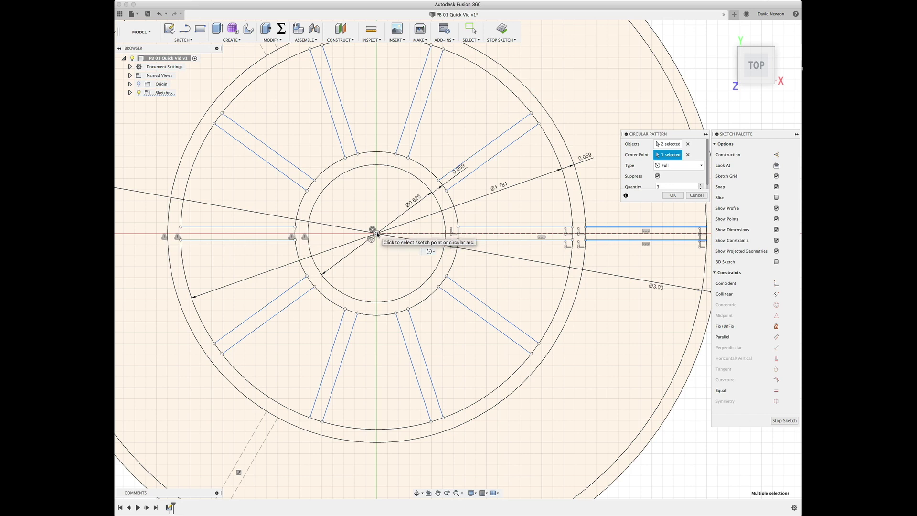
{"action": "left_click", "coordinate": [672, 186]}
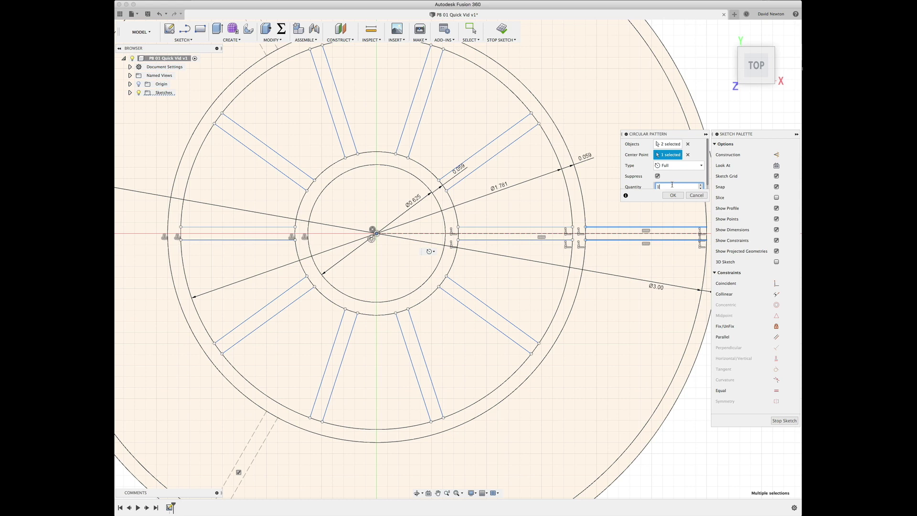
{"action": "type", "text": "14"}
{"action": "left_click", "coordinate": [673, 196]}
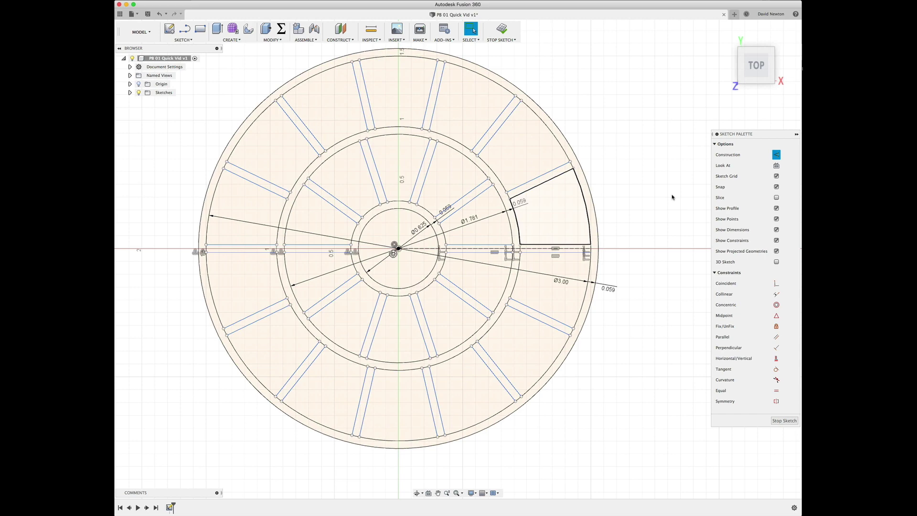
{"action": "left_click", "coordinate": [784, 421]}
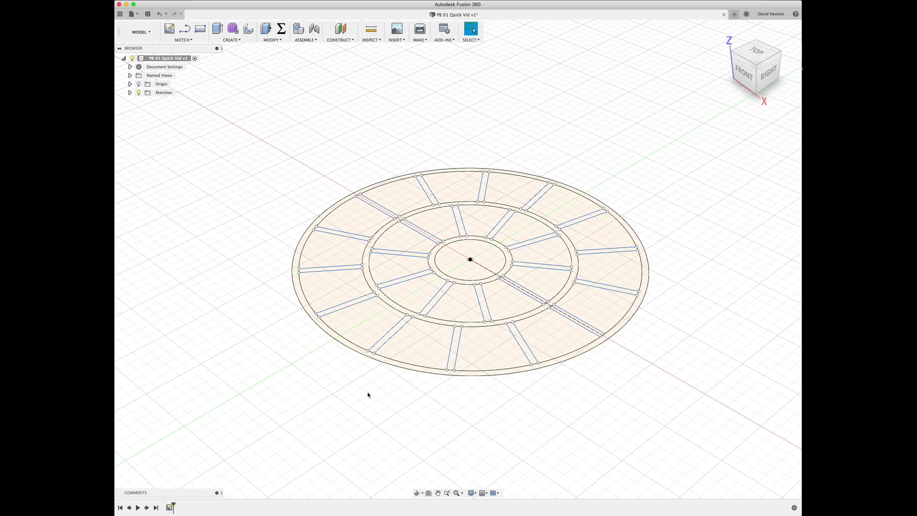
Start an extrusion selecting the outer rim profile and all fourteen radial rib profiles
{"action": "key", "text": "e"}
{"action": "left_click", "coordinate": [349, 350]}
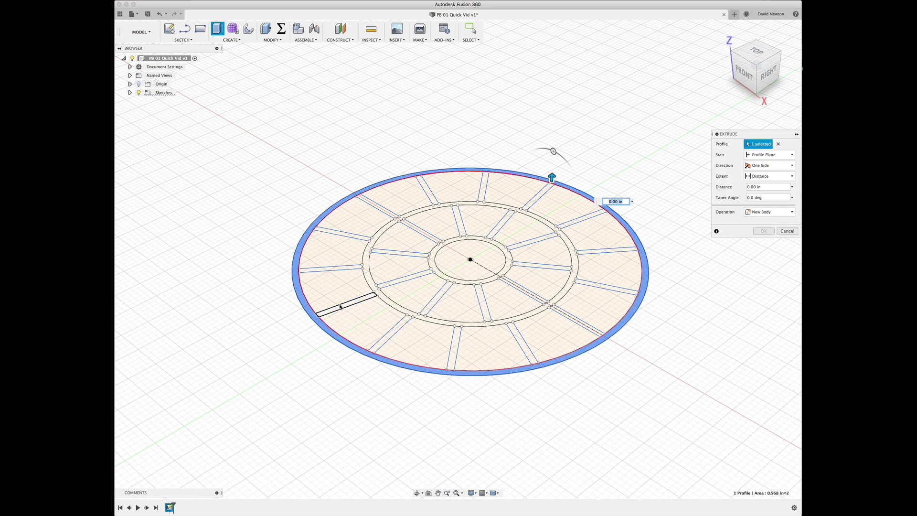
{"action": "left_click", "coordinate": [345, 305]}
{"action": "left_click", "coordinate": [344, 269]}
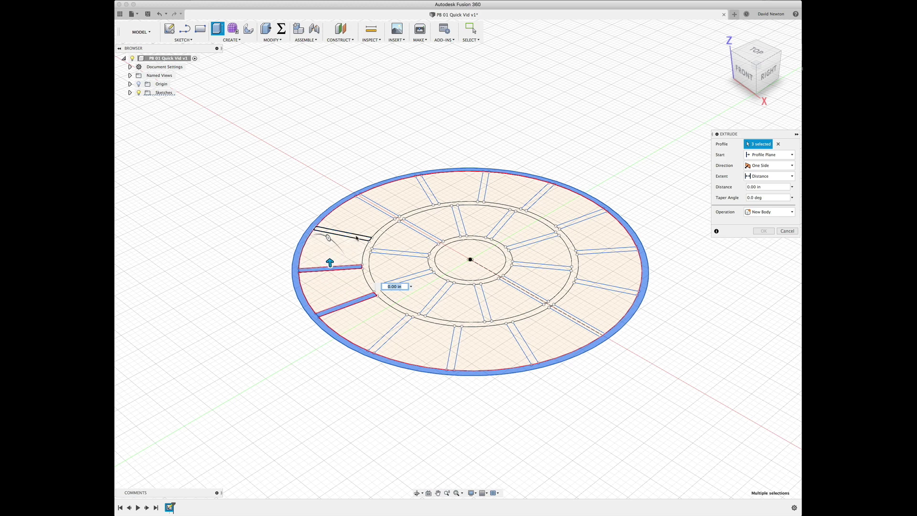
{"action": "left_click", "coordinate": [353, 233]}
{"action": "left_click", "coordinate": [384, 209]}
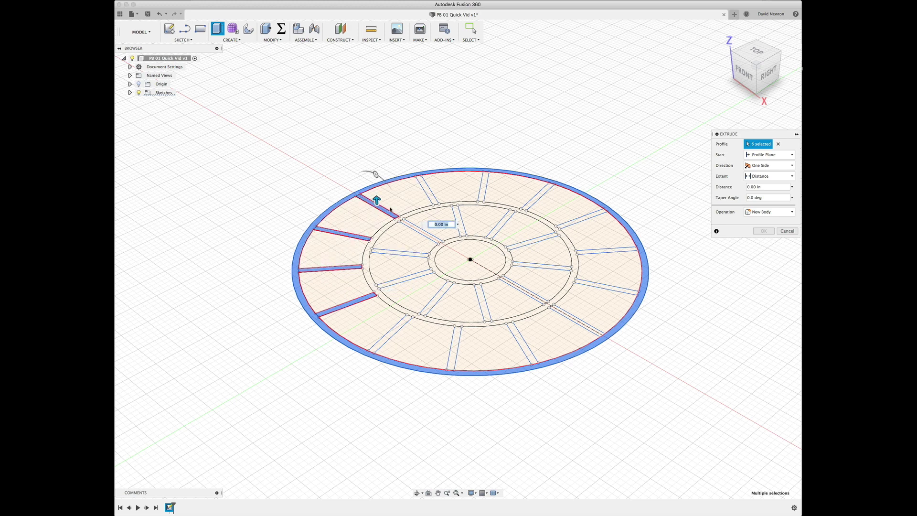
{"action": "left_click", "coordinate": [426, 190]}
{"action": "left_click", "coordinate": [485, 187]}
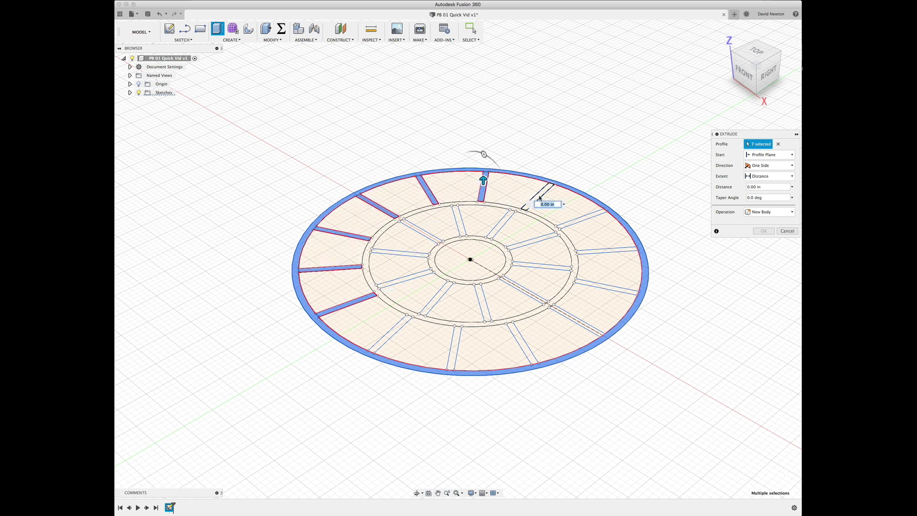
{"action": "left_click", "coordinate": [536, 197]}
{"action": "left_click", "coordinate": [575, 223]}
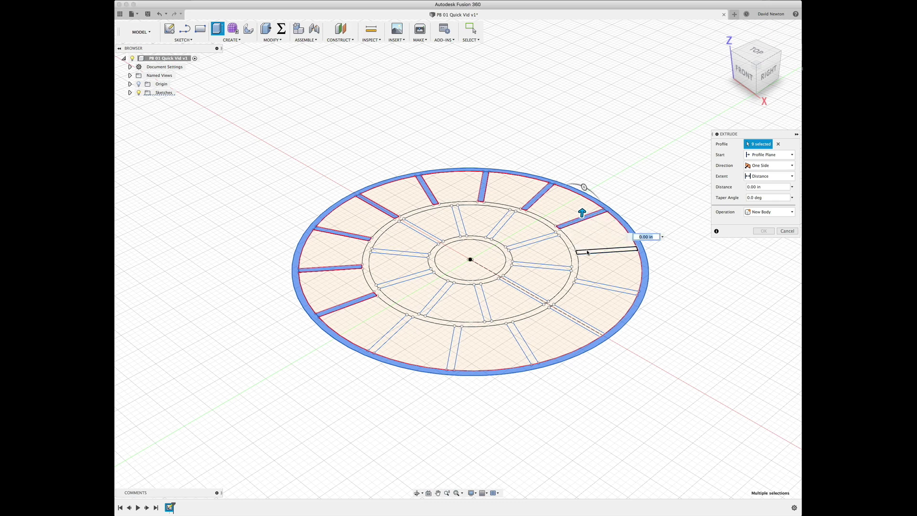
{"action": "left_click", "coordinate": [581, 250]}
{"action": "left_click", "coordinate": [584, 285]}
{"action": "left_click", "coordinate": [574, 316]}
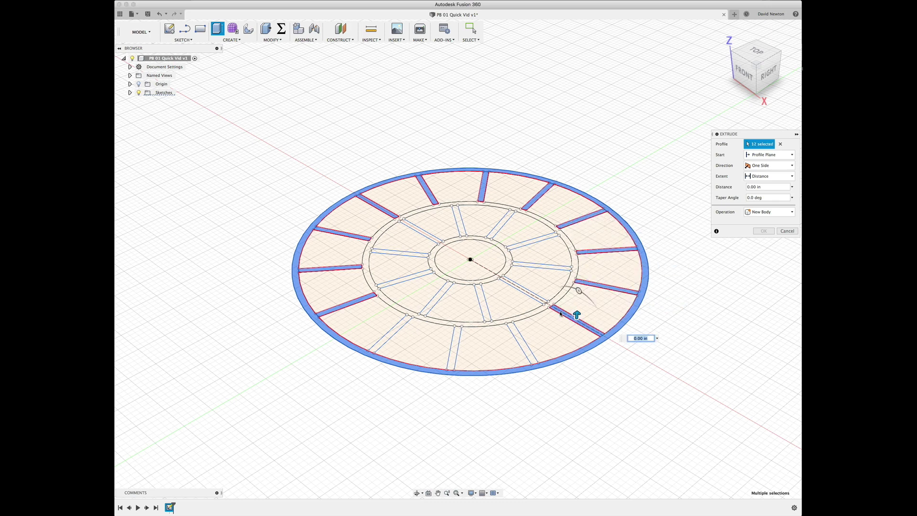
{"action": "left_click", "coordinate": [510, 337]}
{"action": "left_click", "coordinate": [454, 347]}
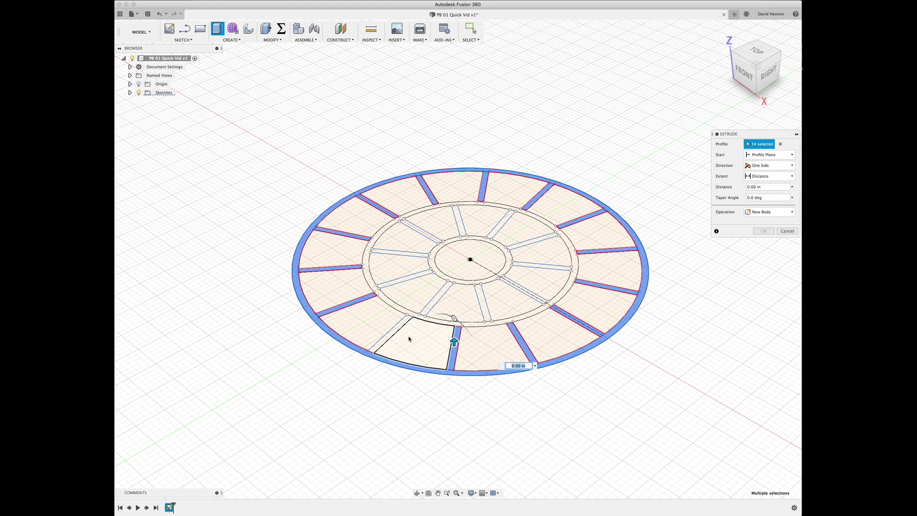
{"action": "left_click", "coordinate": [395, 331]}
Add the middle ring band, the nine inner-ring slots and the hub ring, reaching 27 profiles
{"action": "left_click", "coordinate": [399, 315]}
{"action": "left_click", "coordinate": [400, 309]}
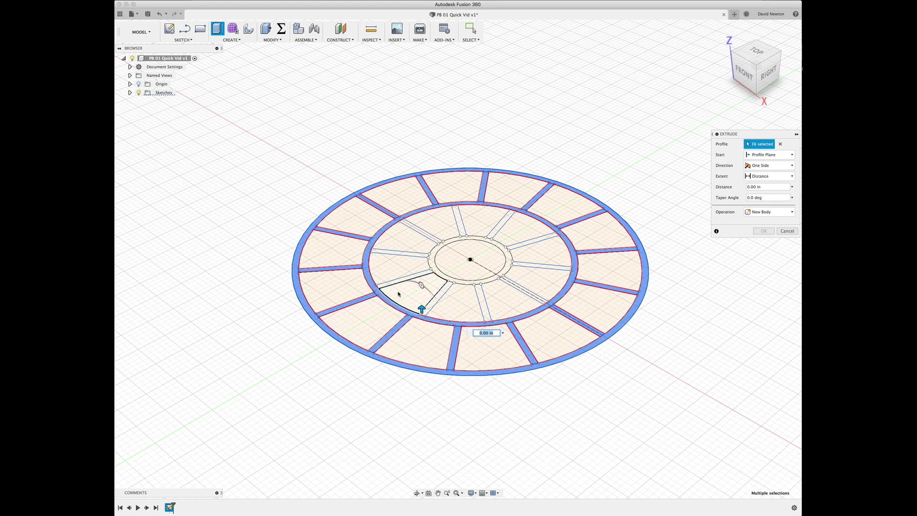
{"action": "left_click", "coordinate": [400, 253]}
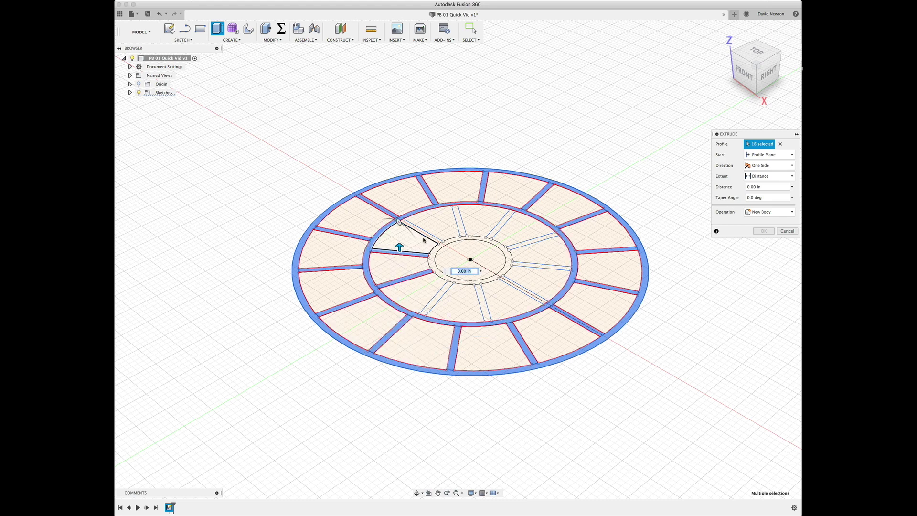
{"action": "left_click", "coordinate": [423, 233]}
{"action": "left_click", "coordinate": [459, 226]}
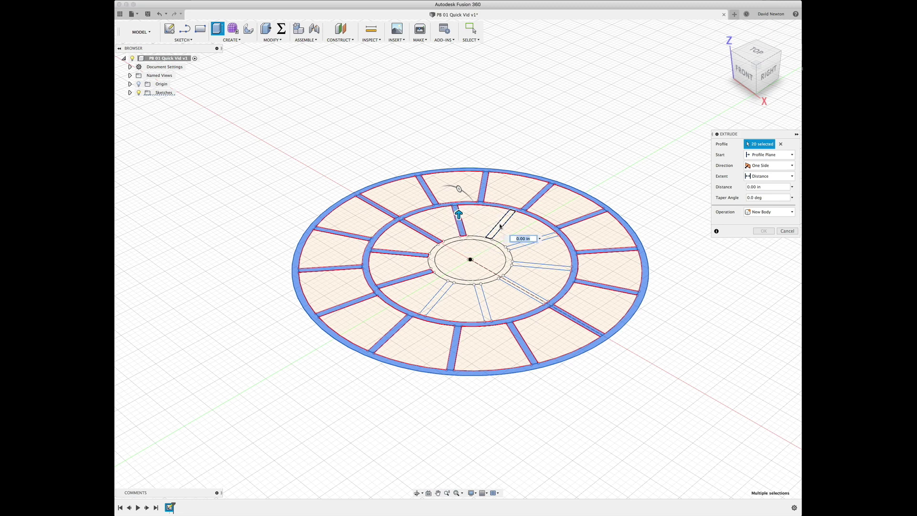
{"action": "left_click", "coordinate": [501, 226]}
{"action": "left_click", "coordinate": [518, 246]}
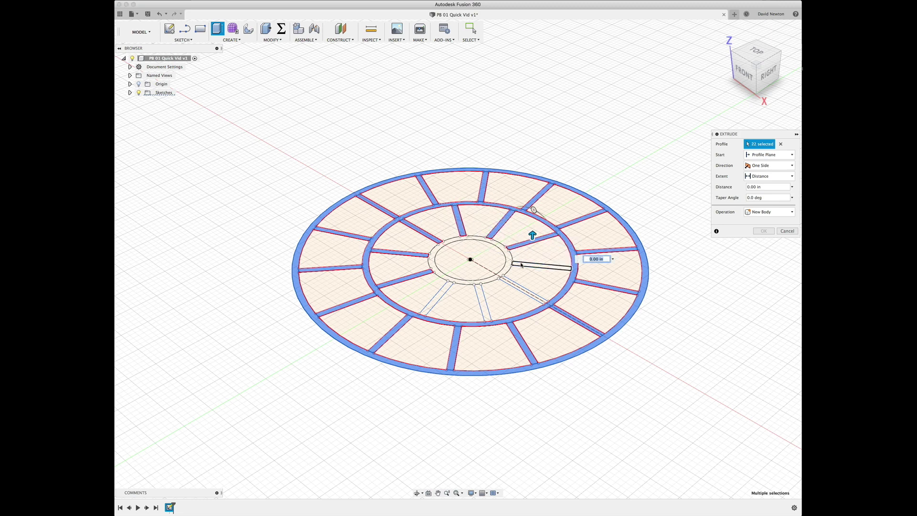
{"action": "left_click", "coordinate": [525, 264]}
{"action": "left_click", "coordinate": [514, 286]}
{"action": "left_click", "coordinate": [480, 294]}
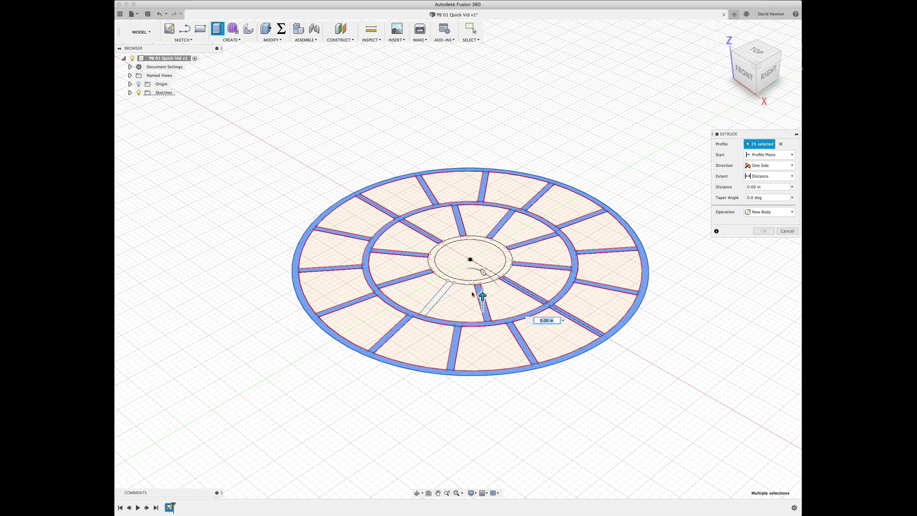
{"action": "left_click", "coordinate": [444, 287]}
{"action": "left_click", "coordinate": [446, 279]}
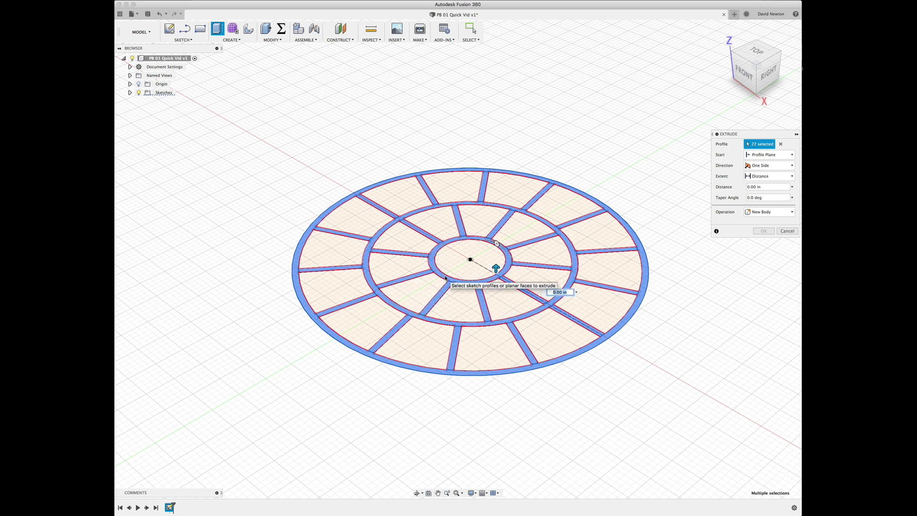
Extrude the selected profiles 5mm upward, then make Sketch1 visible again in the Browser
{"action": "type", "text": "5mm"}
{"action": "key", "text": "Return"}
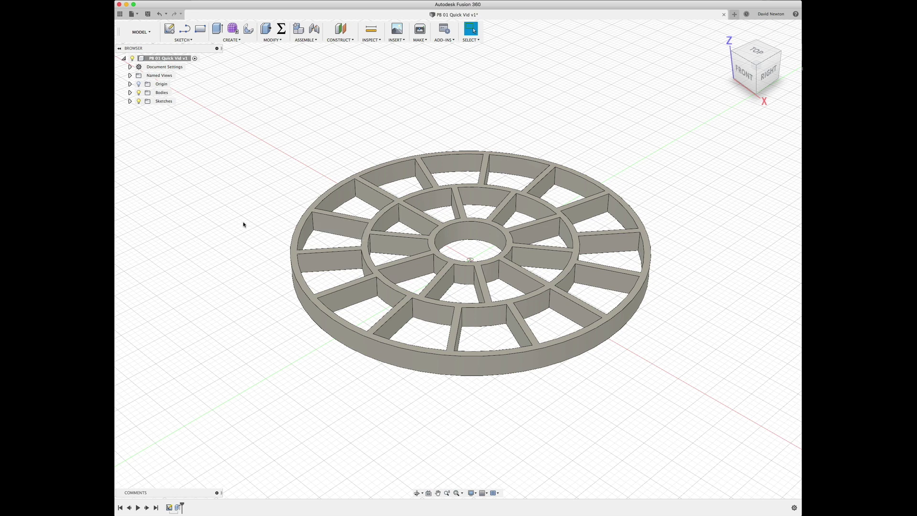
{"action": "scroll", "coordinate": [244, 224], "scroll_direction": "left", "scroll_amount": 5, "text": "shift"}
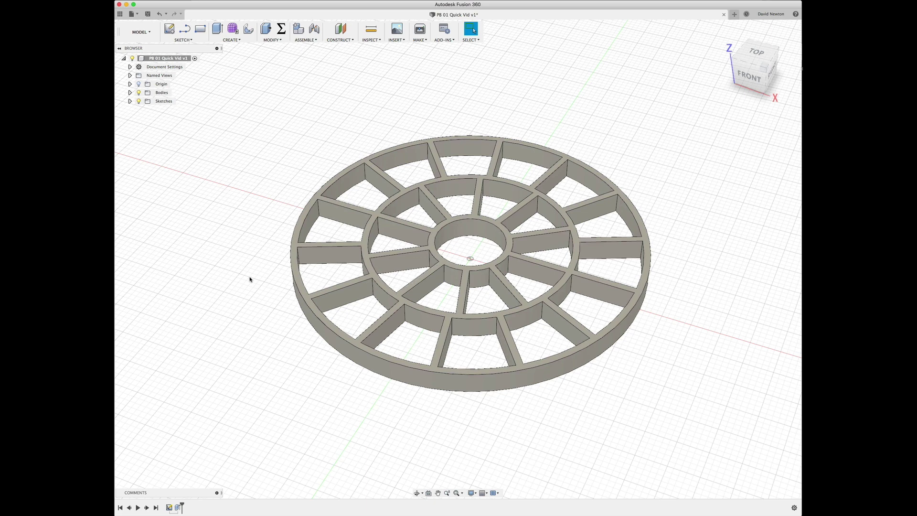
{"action": "left_click", "coordinate": [130, 101]}
{"action": "left_click", "coordinate": [145, 110]}
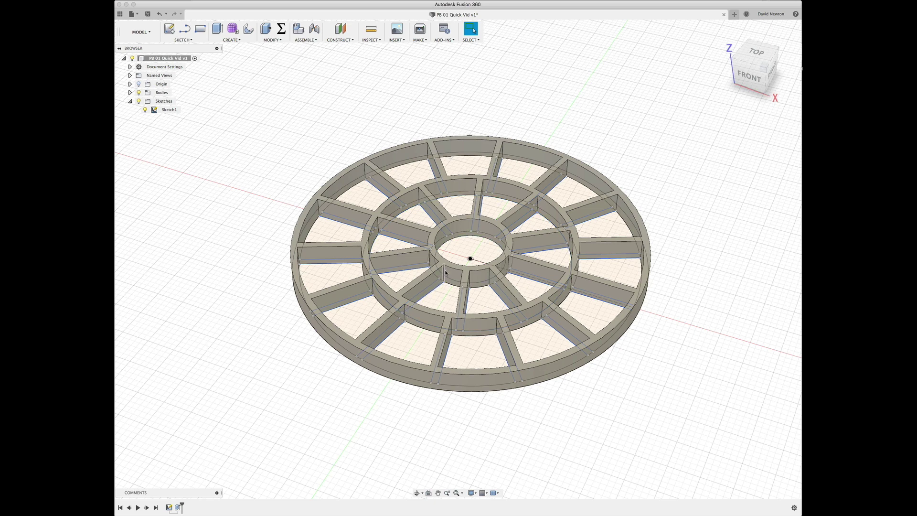
Fillet the four selected vertical hub edges with a 0.125 in radius
{"action": "key", "text": "f"}
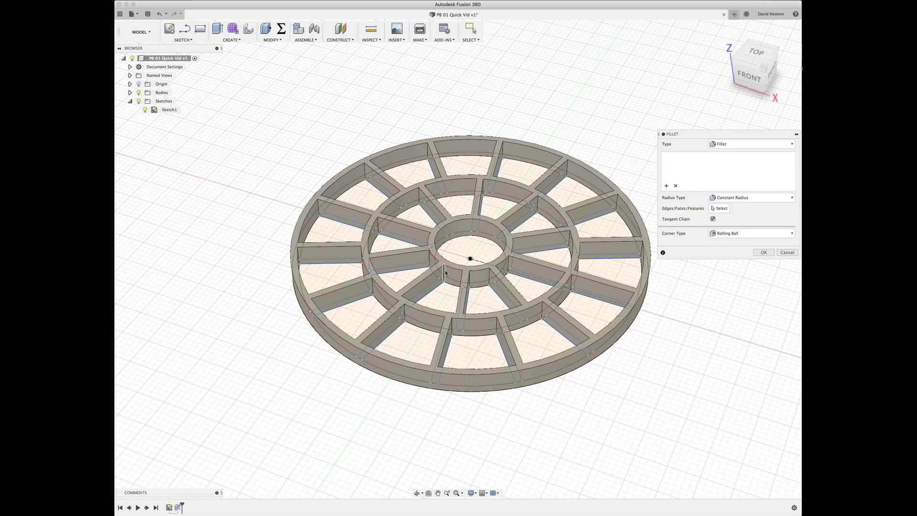
{"action": "left_click", "coordinate": [445, 271]}
{"action": "middle_click_drag", "start_coordinate": [448, 278], "coordinate": [480, 281], "text": "shift"}
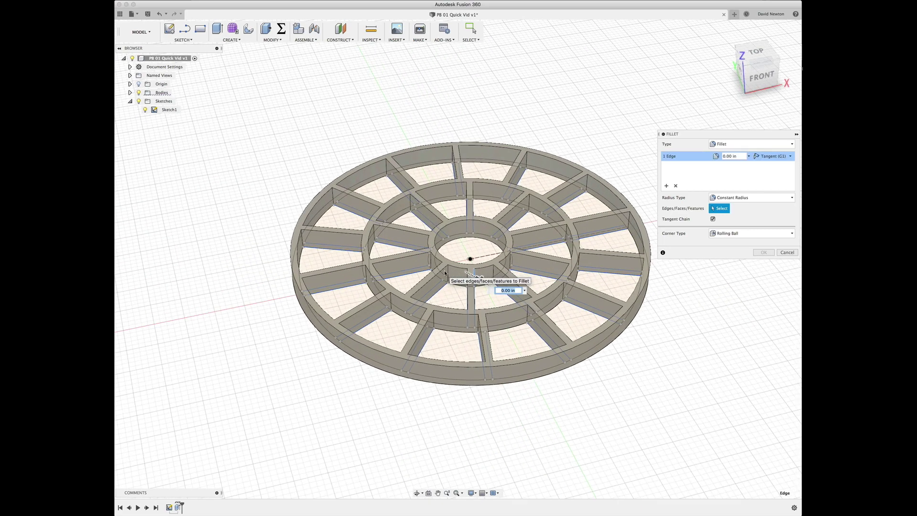
{"action": "left_click", "coordinate": [493, 274]}
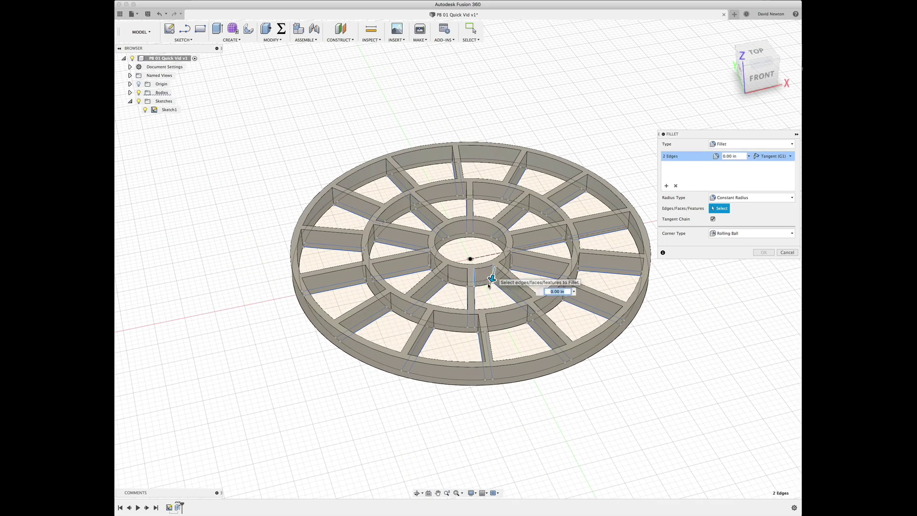
{"action": "left_click", "coordinate": [476, 313]}
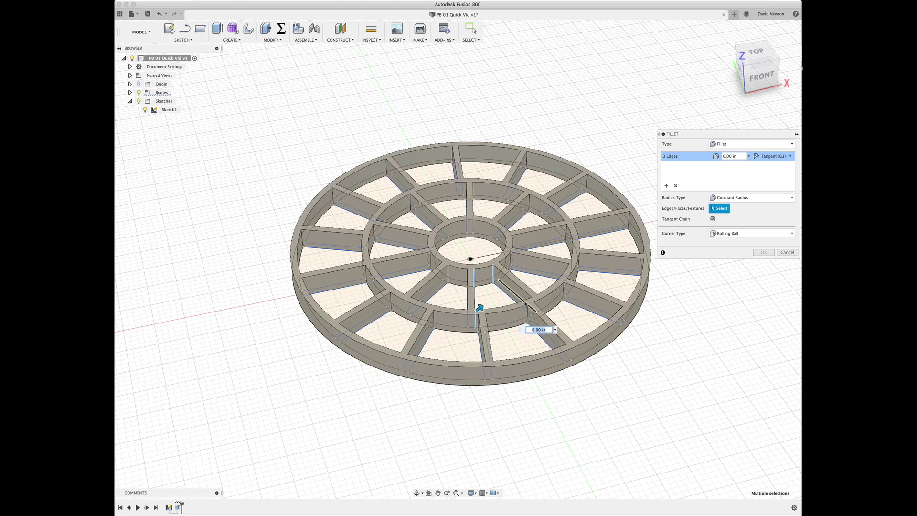
{"action": "left_click", "coordinate": [531, 305]}
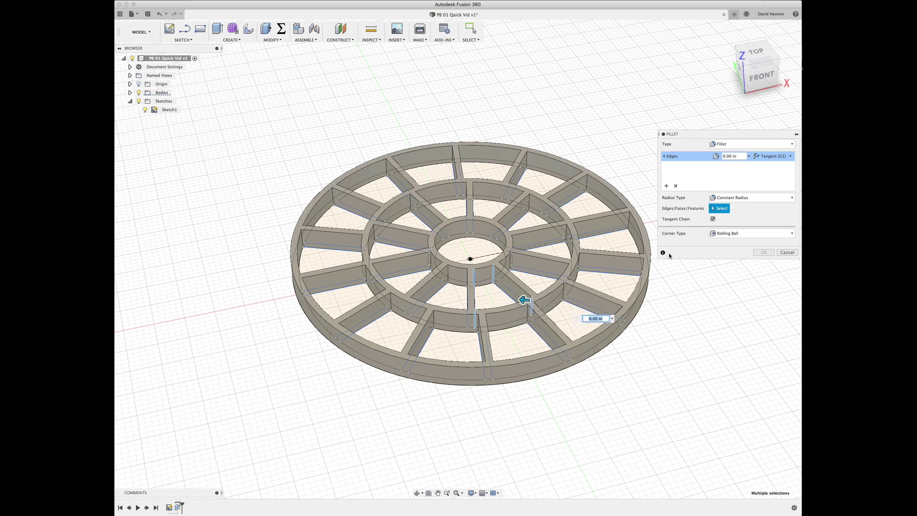
{"action": "type", "text": "0.125"}
{"action": "key", "text": "Return"}
{"action": "middle_click_drag", "start_coordinate": [602, 233], "coordinate": [600, 232], "text": "shift"}
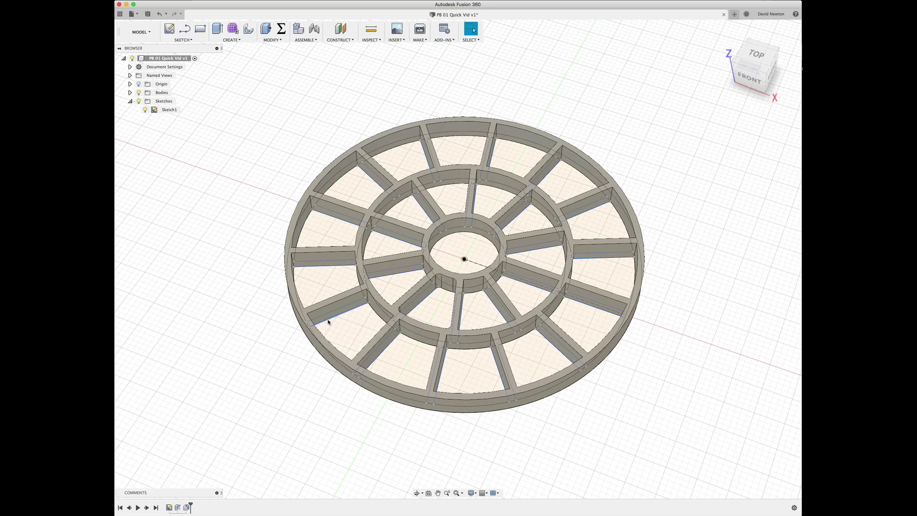
{"action": "middle_click_drag", "start_coordinate": [329, 322], "coordinate": [441, 278], "text": "shift"}
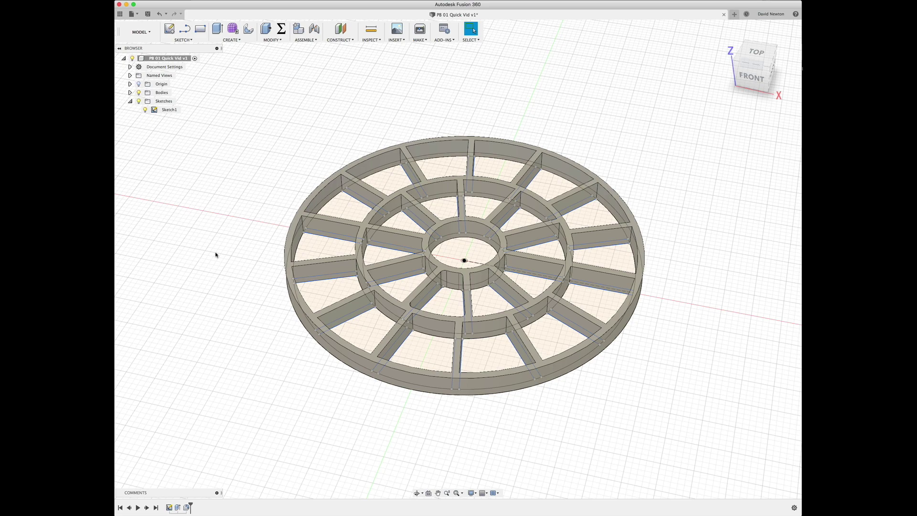
Start a new extrusion selecting the outer ring and the wedge and spoke profiles around the rim
{"action": "scroll", "coordinate": [215, 255], "scroll_direction": "up", "scroll_amount": 10, "text": "shift"}
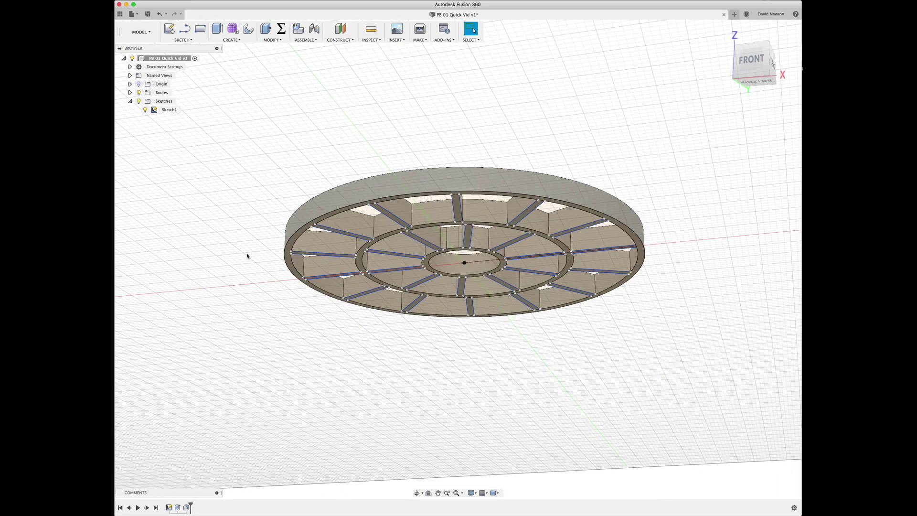
{"action": "key", "text": "e"}
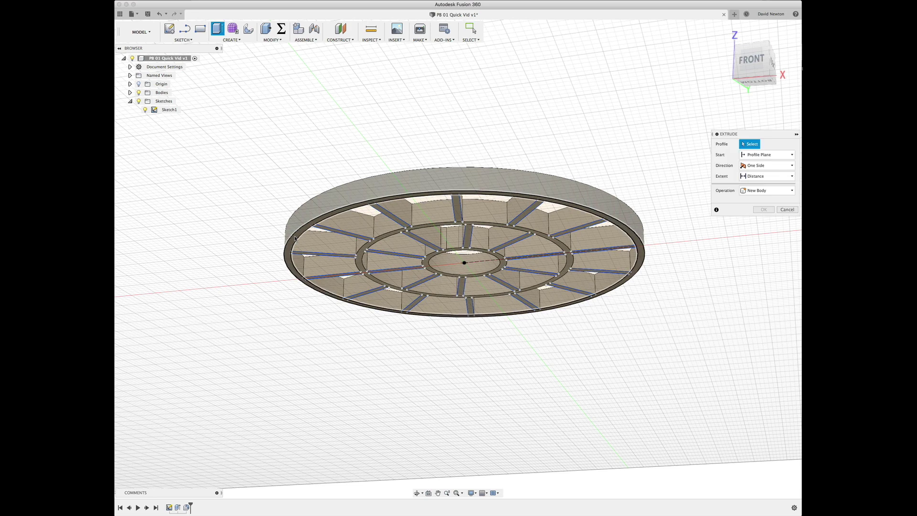
{"action": "left_click", "coordinate": [315, 240]}
{"action": "left_click", "coordinate": [314, 239]}
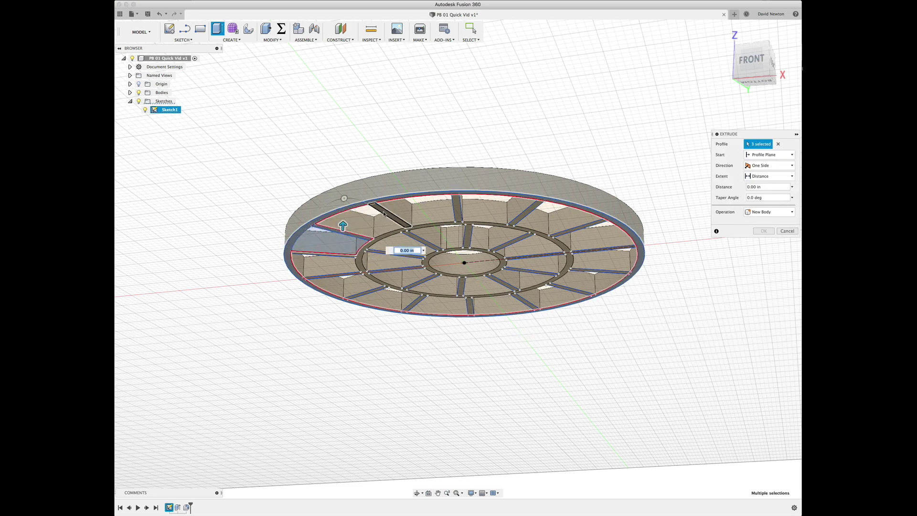
{"action": "left_click", "coordinate": [356, 220]}
{"action": "left_click", "coordinate": [408, 210]}
{"action": "left_click", "coordinate": [458, 209]}
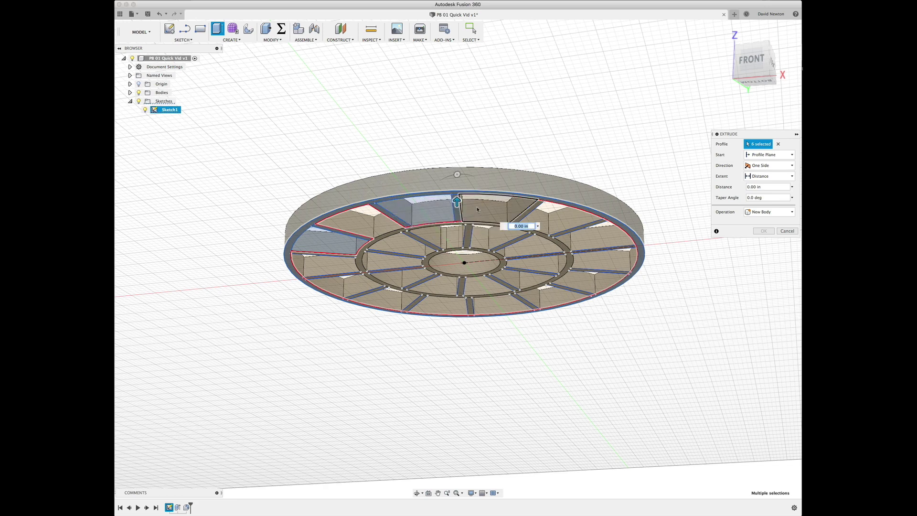
{"action": "left_click", "coordinate": [483, 209]}
{"action": "left_click", "coordinate": [528, 211]}
{"action": "left_click", "coordinate": [550, 213]}
{"action": "left_click", "coordinate": [566, 221]}
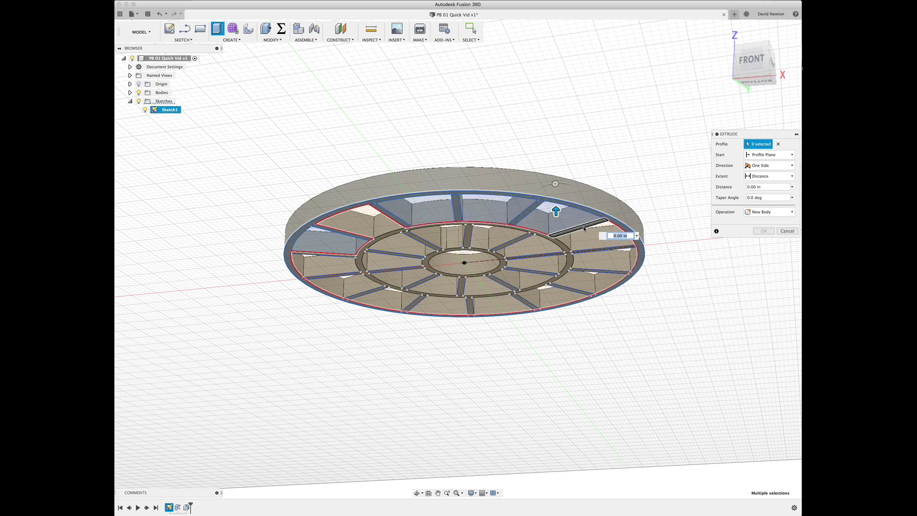
{"action": "left_click", "coordinate": [583, 229]}
{"action": "left_click", "coordinate": [593, 254]}
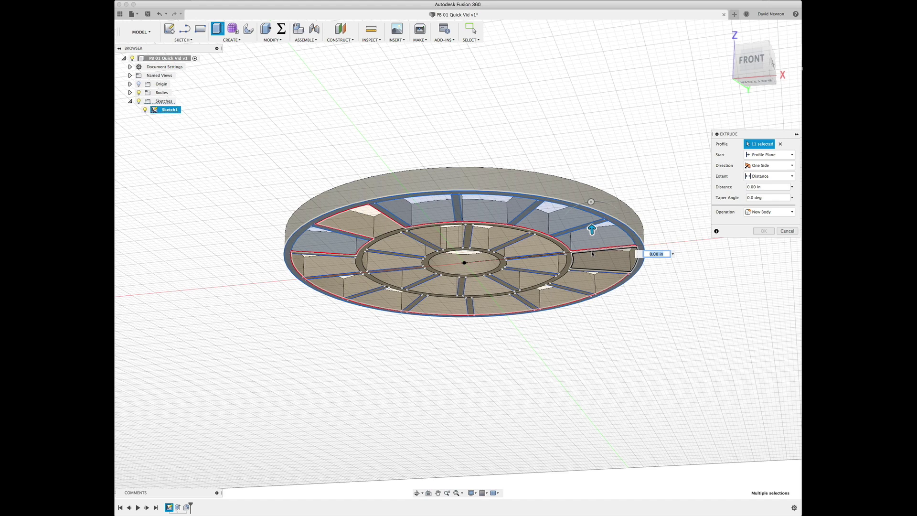
Add the two hub ring bands and last left wedge, then extrude the selection -2 downward
{"action": "left_click", "coordinate": [558, 245]}
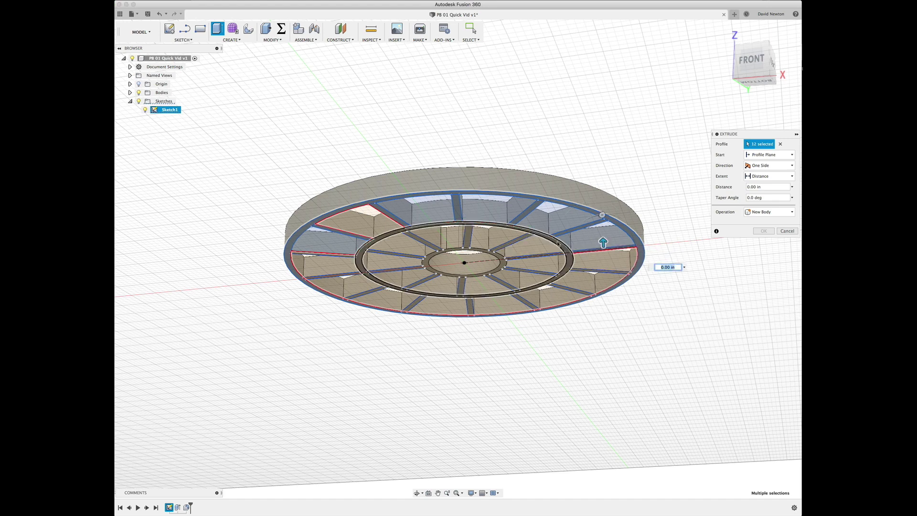
{"action": "left_click", "coordinate": [558, 243]}
{"action": "left_click", "coordinate": [342, 242]}
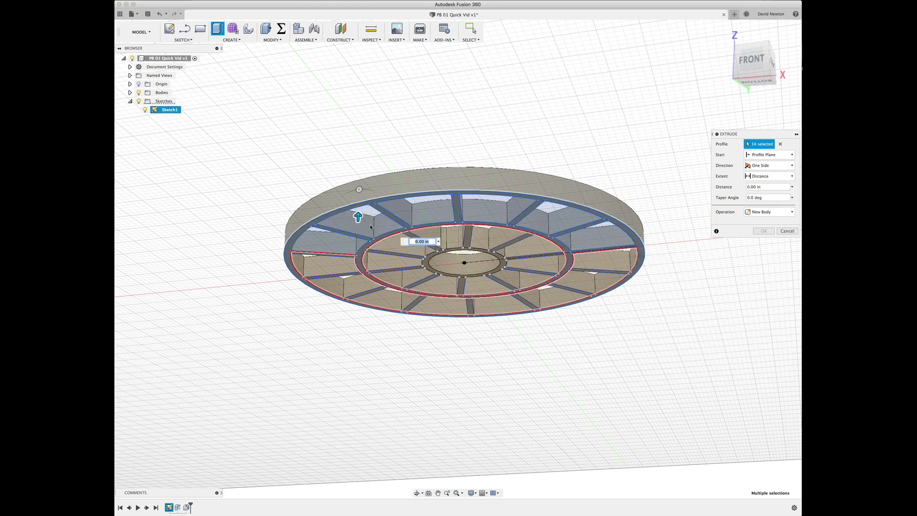
{"action": "middle_click_drag", "start_coordinate": [342, 240], "coordinate": [300, 256], "text": "shift"}
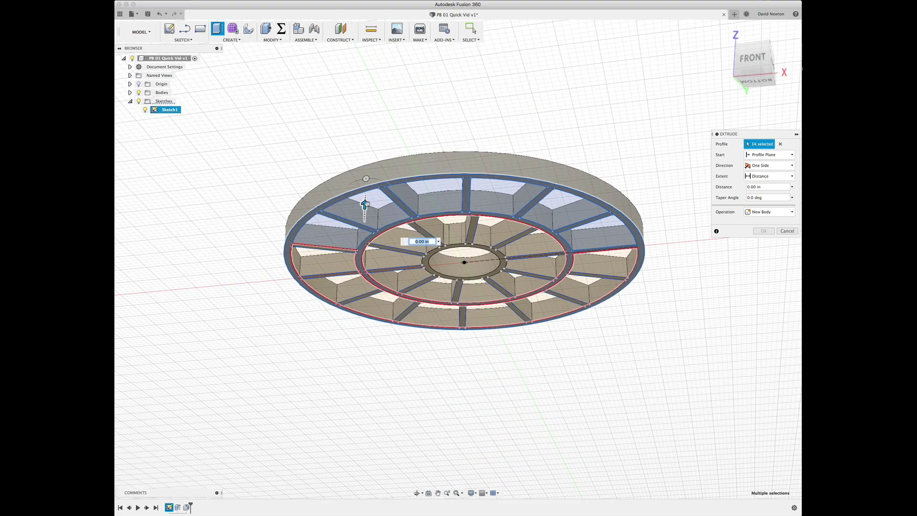
{"action": "left_click_drag", "start_coordinate": [364, 205], "coordinate": [364, 230]}
{"action": "type", "text": "-2mm"}
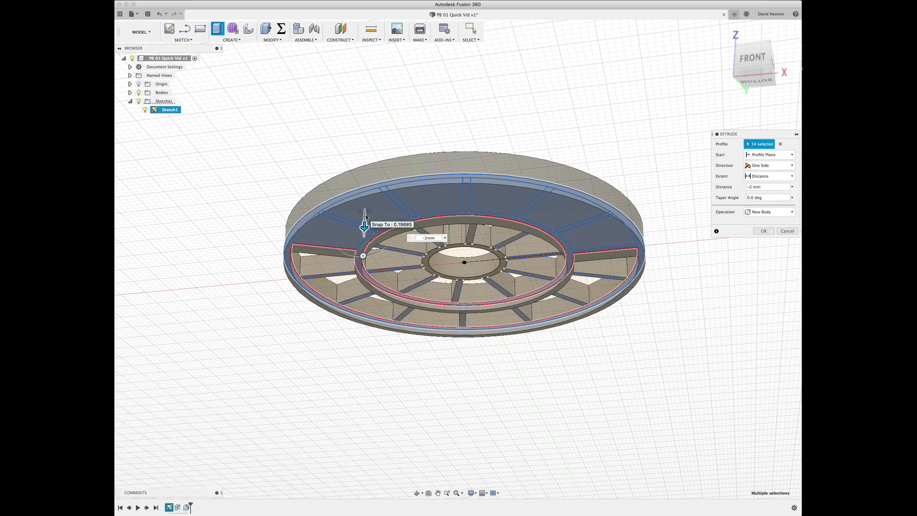
{"action": "key", "text": "Return"}
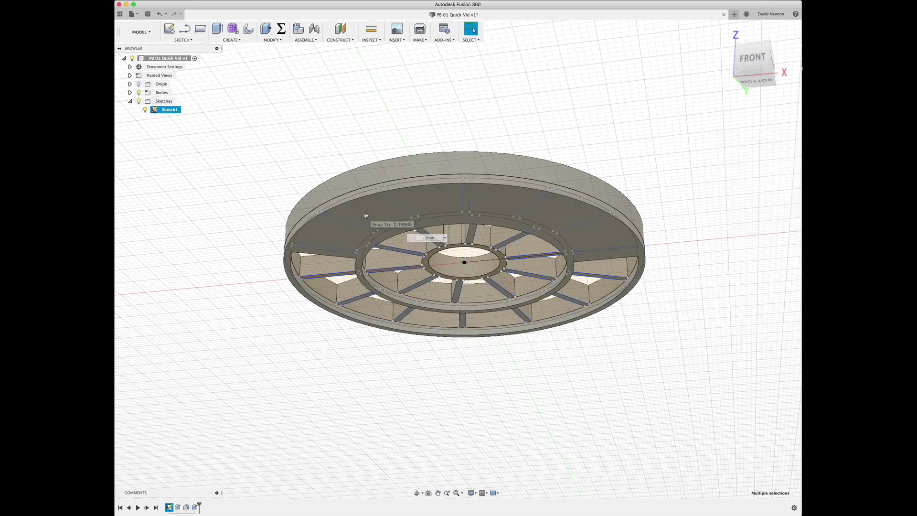